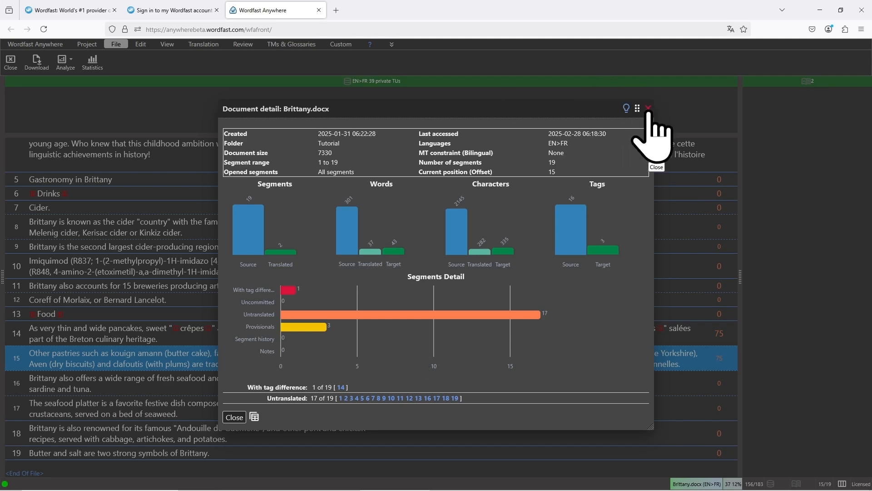
Close the document details for Brittany.docx and look through its source and target segments
left_click(648, 108)
scroll(425, 234, "up", 2)
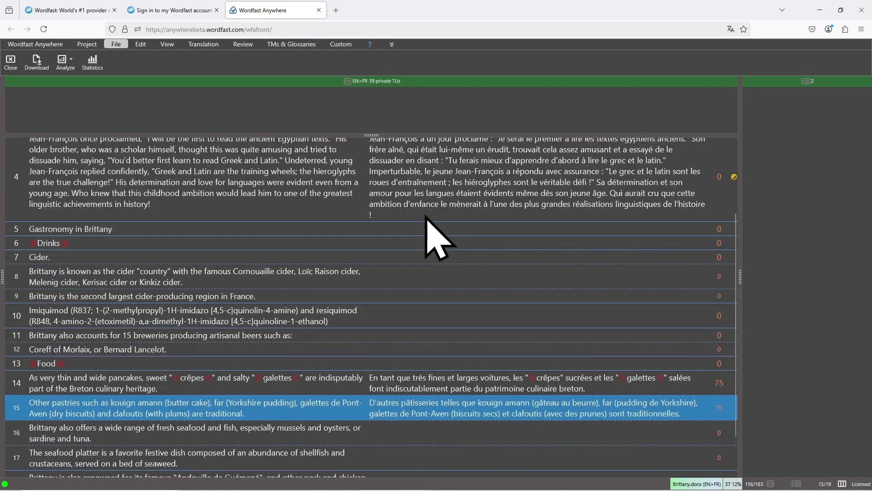
scroll(425, 213, "down", 2)
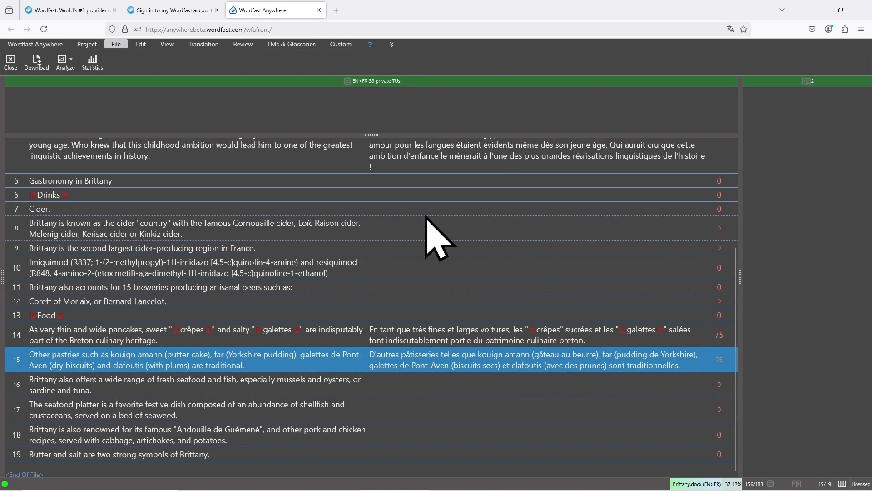
scroll(427, 213, "up", 5)
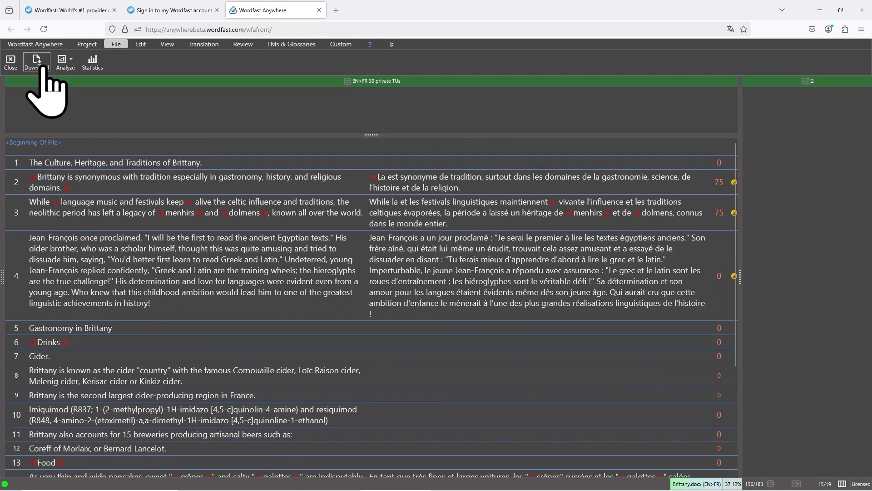
Open the AI section of the Wordfast Anywhere setup and start adding a new AI engine with CHATGPT as provider
left_click(28, 45)
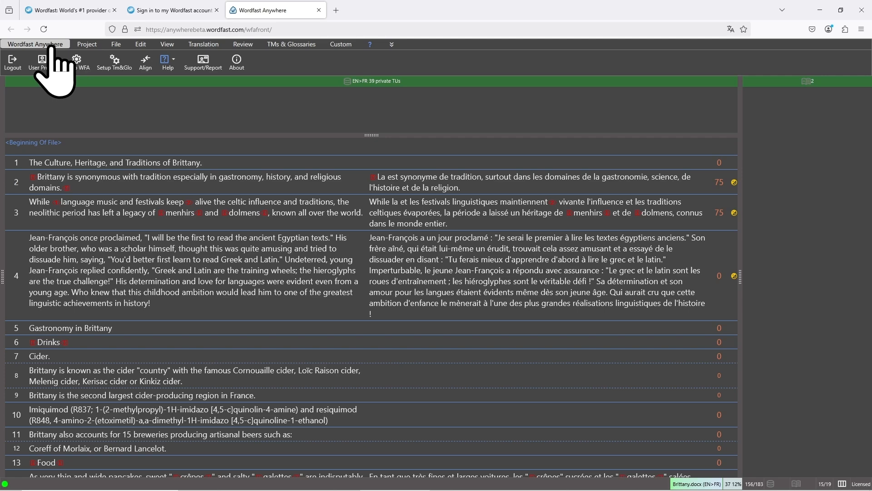
left_click(77, 62)
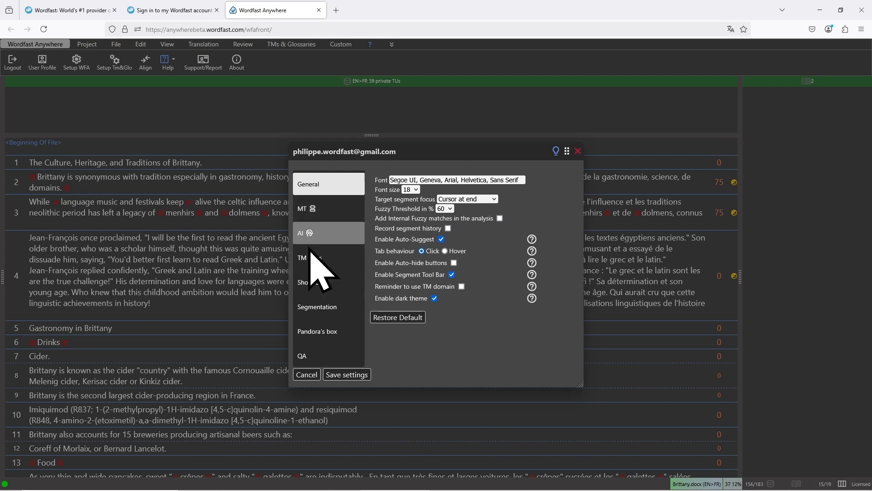
left_click(339, 235)
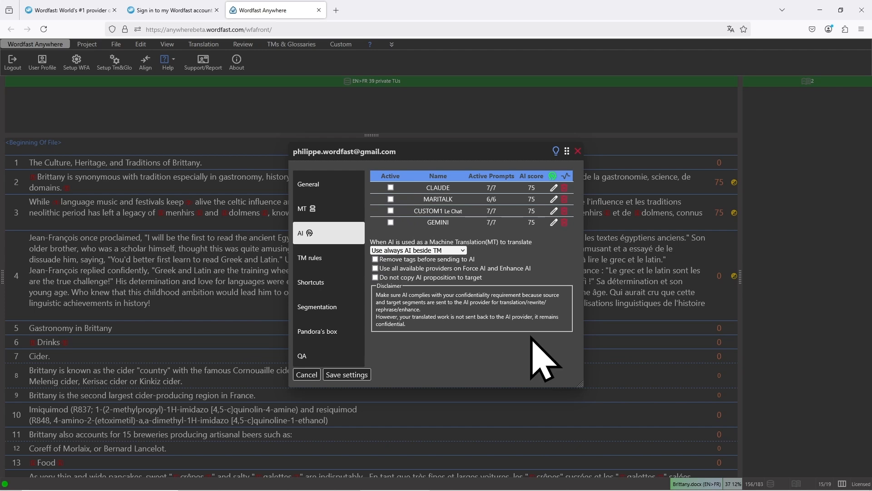
left_click(553, 176)
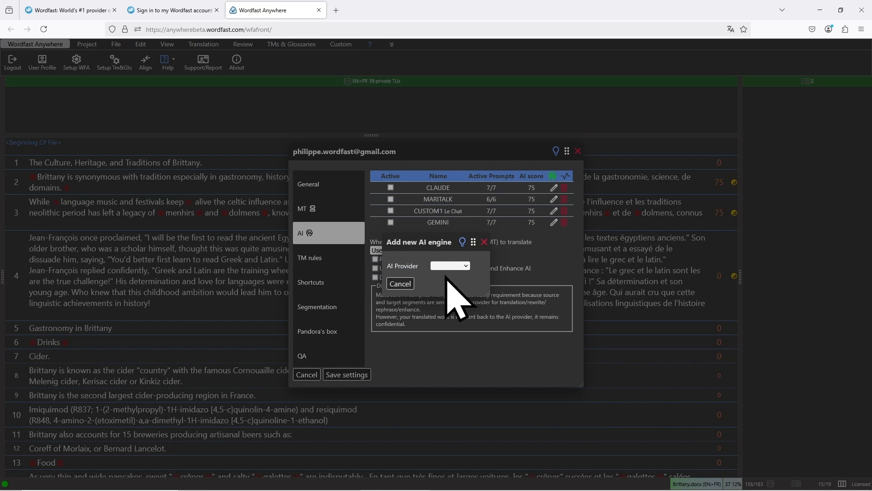
left_click(466, 266)
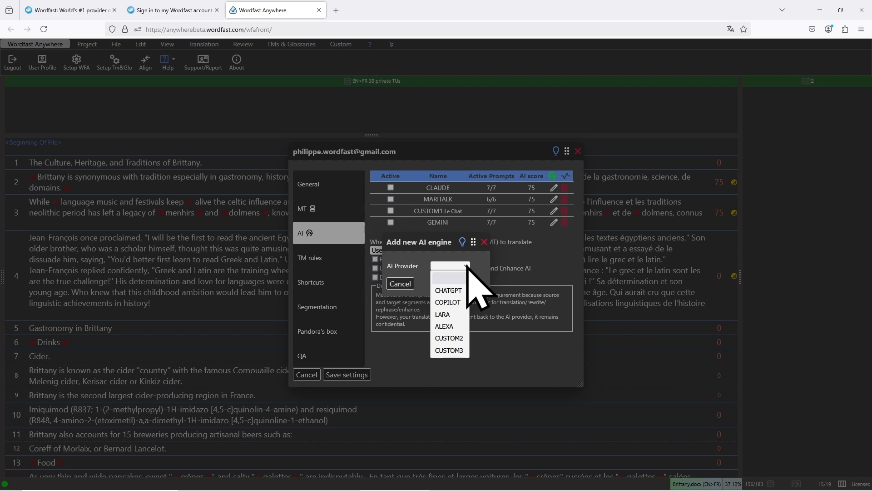
left_click(450, 291)
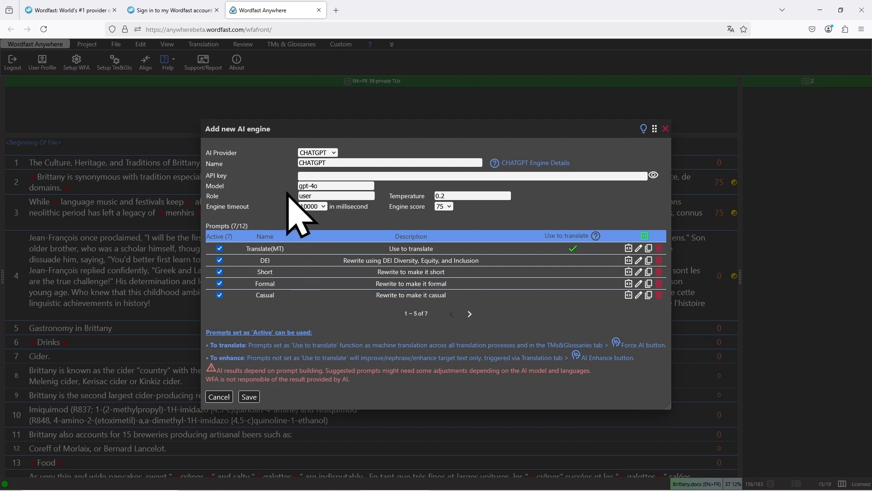
Paste the API key for the new CHATGPT engine and review its full list of prompts
left_click(315, 175)
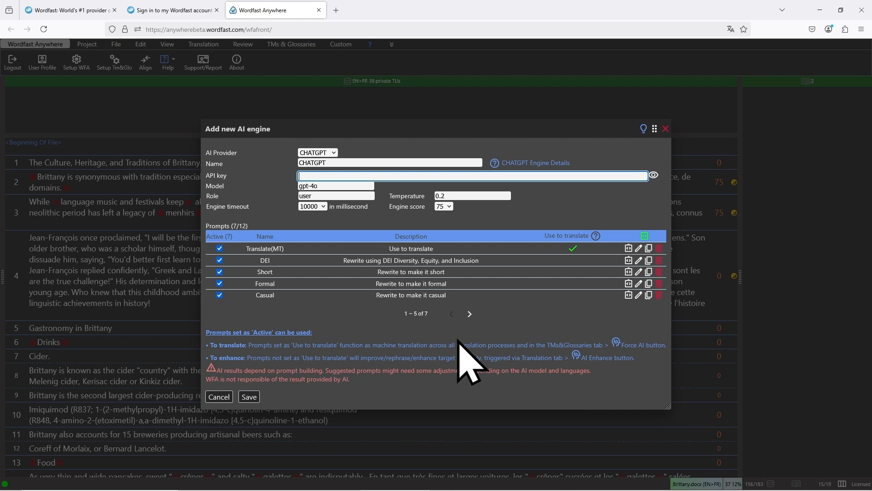
key("ctrl+v")
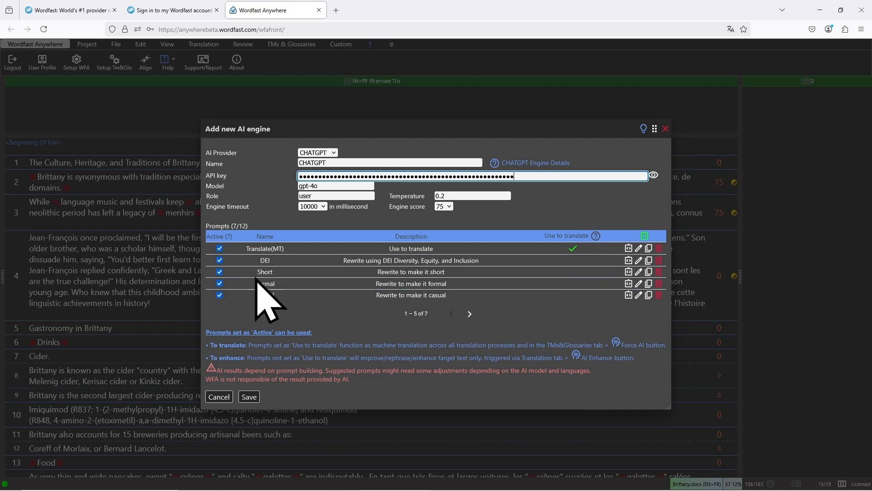
left_click(469, 313)
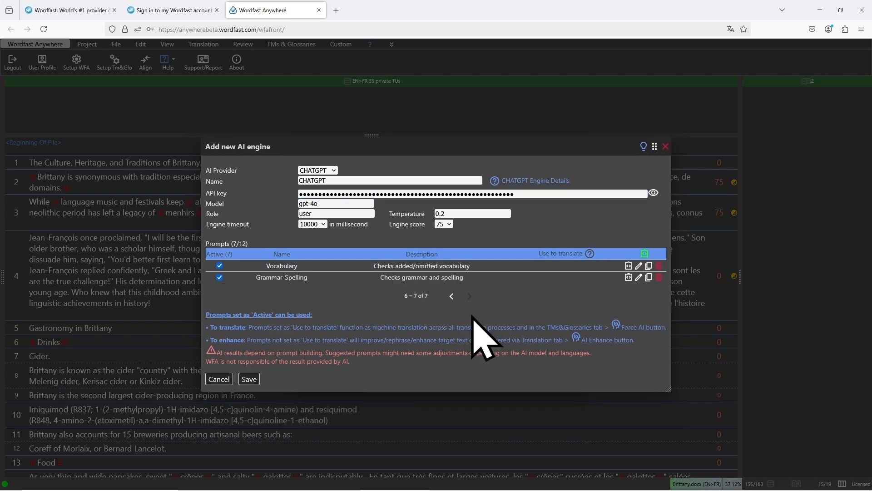
left_click(452, 296)
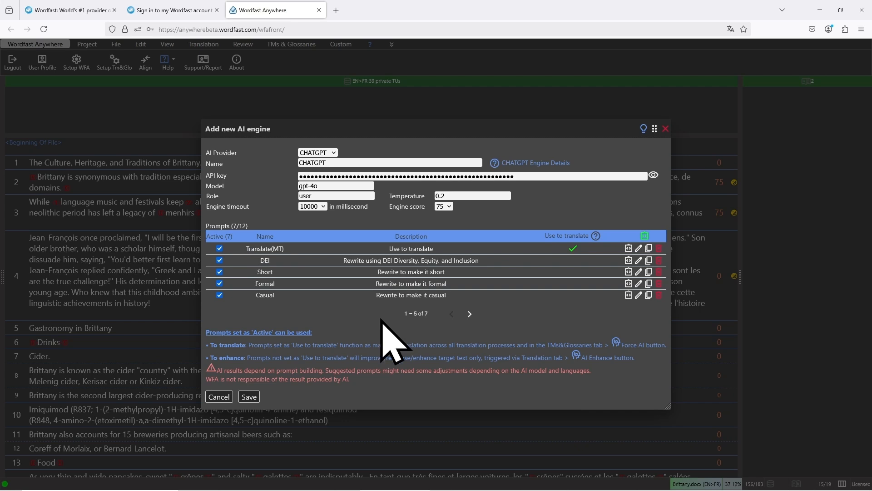
Save the new CHATGPT engine, set it as active and save the AI settings
left_click(250, 397)
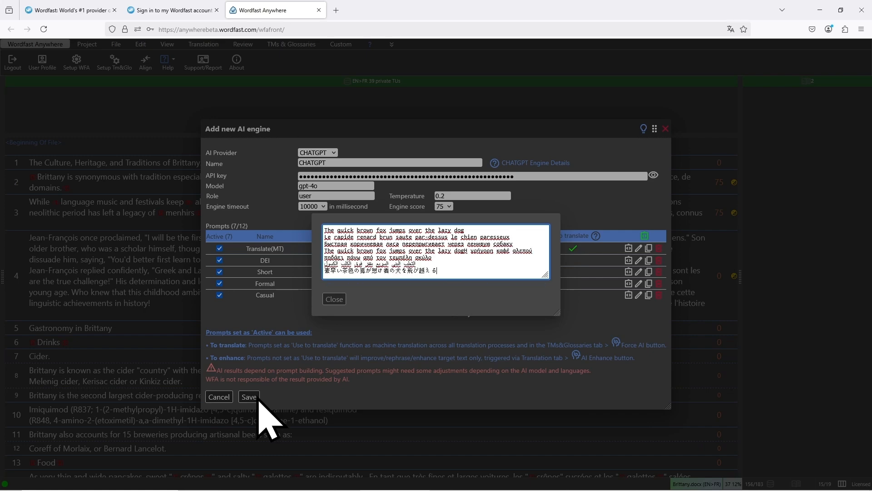
left_click(251, 397)
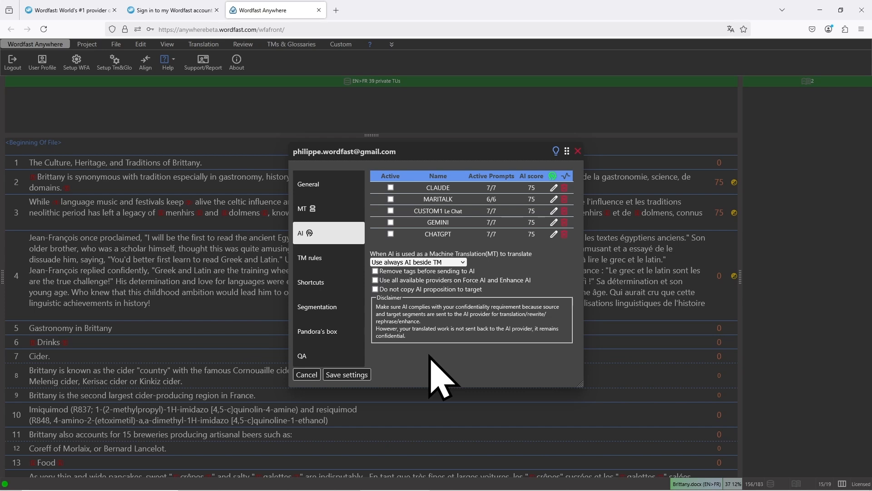
left_click(390, 233)
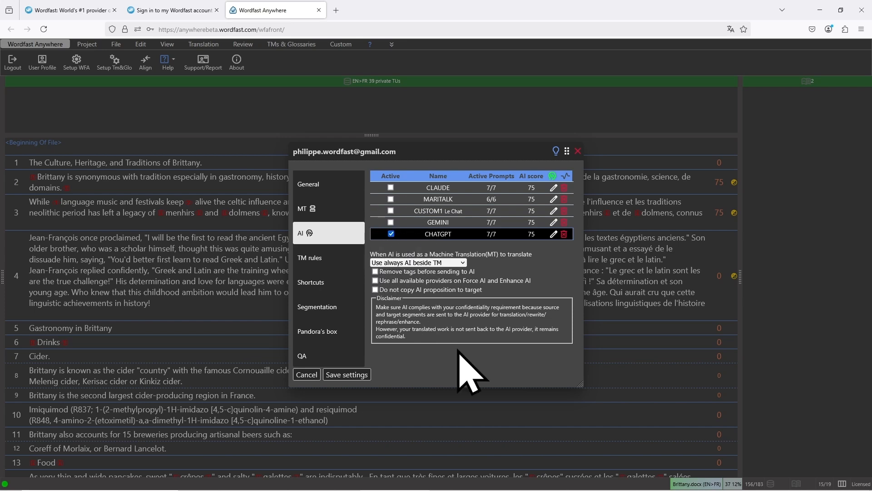
left_click(347, 374)
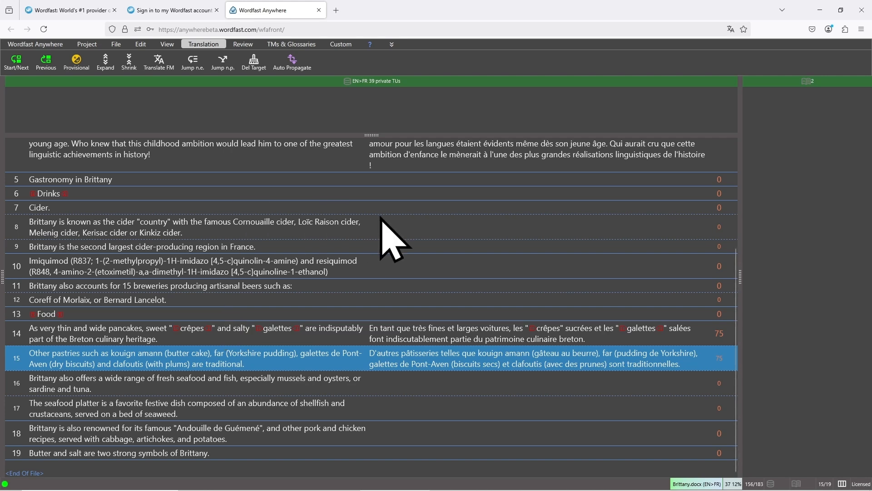
Open segment 8 for translation and examine ChatGPT's proposal and its Translate(MT) label in an enlarged match pane
left_click(411, 231)
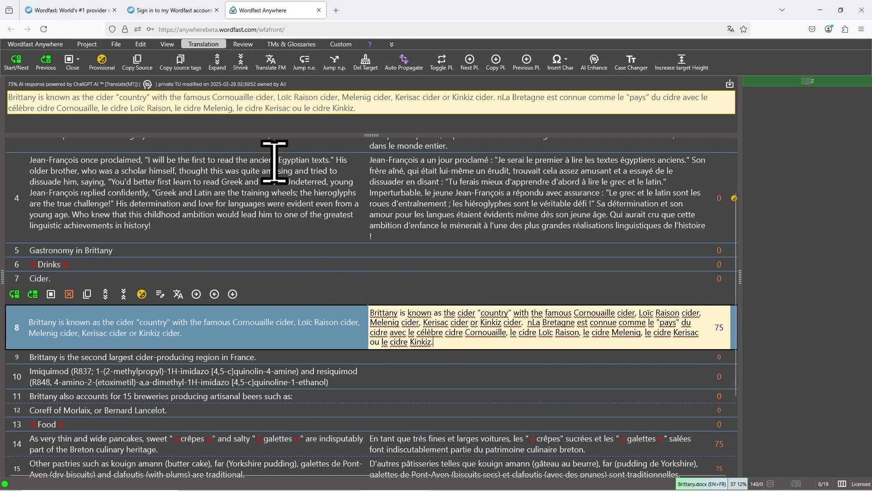
left_click_drag(372, 135, 381, 241)
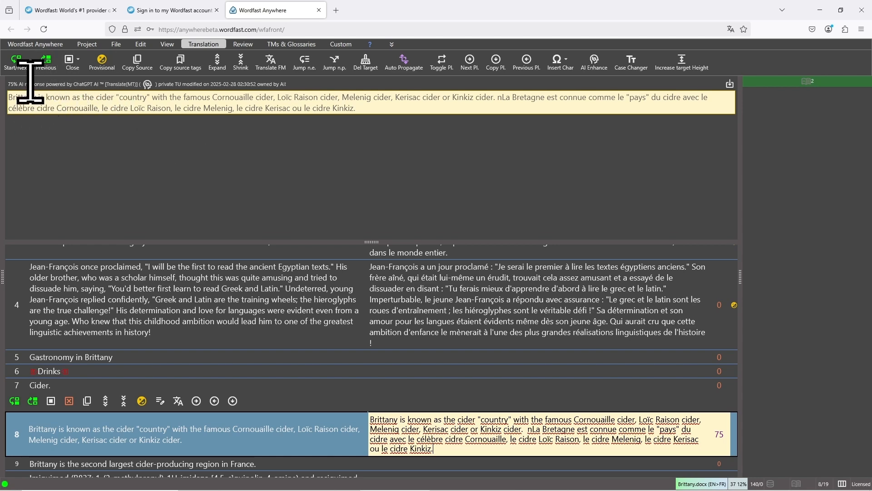
left_click_drag(21, 84, 140, 85)
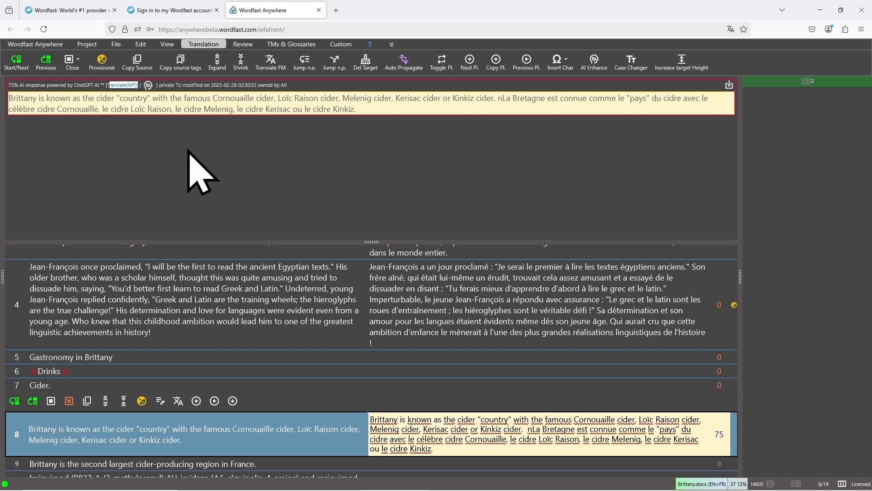
left_click(188, 149)
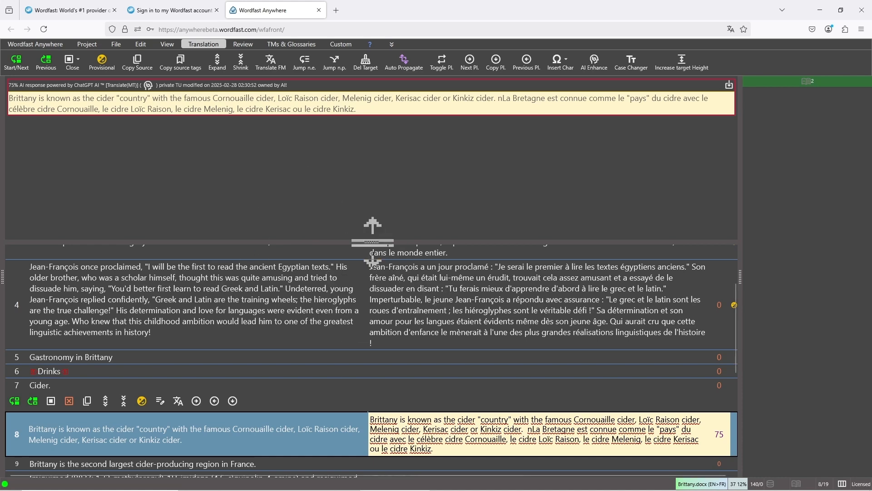
left_click_drag(368, 242, 361, 164)
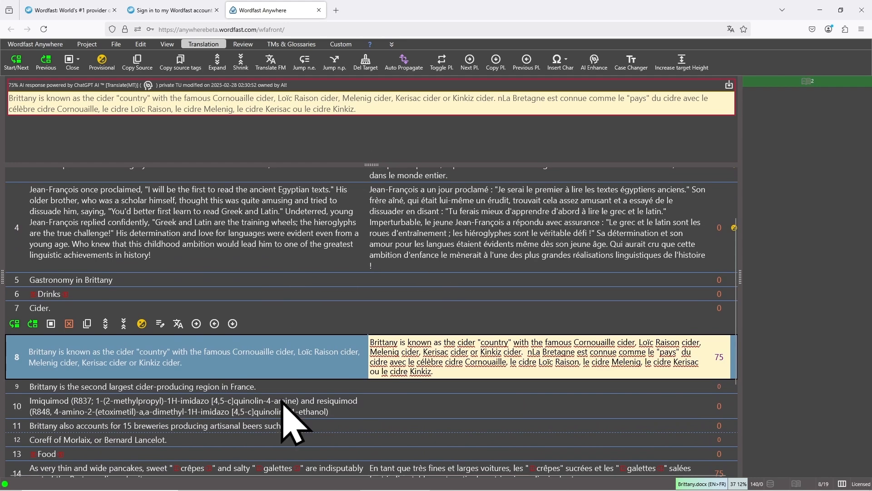
Switch to Word and copy the sentence "Make the text shorter. Important: make sure the meaning is preserved."
mouse_move(349, 489)
left_click(556, 481)
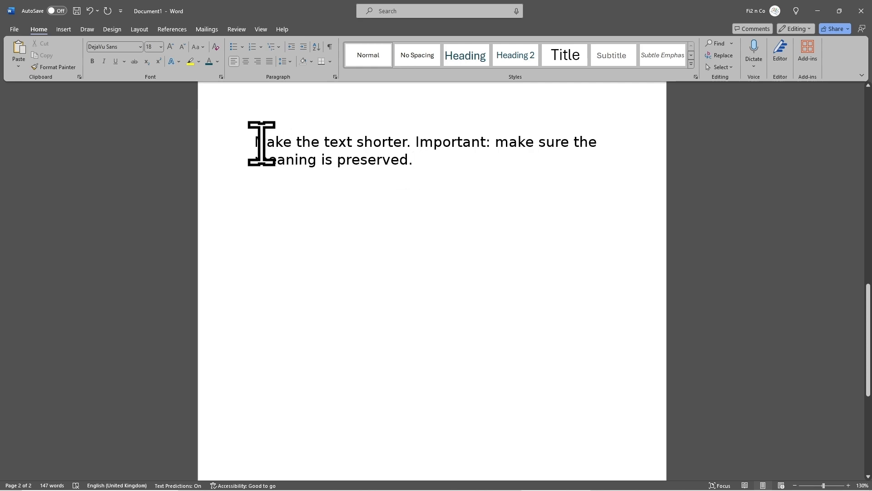
left_click(330, 47)
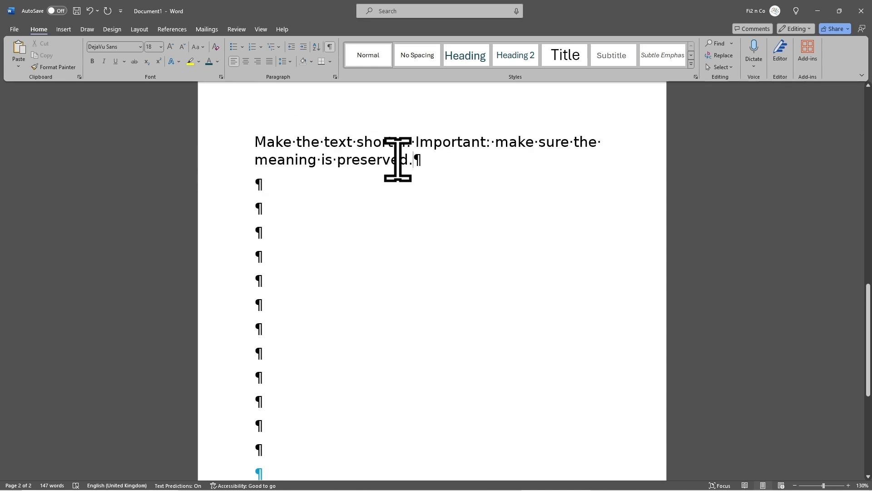
left_click_drag(397, 156, 263, 149)
key("ctrl+c")
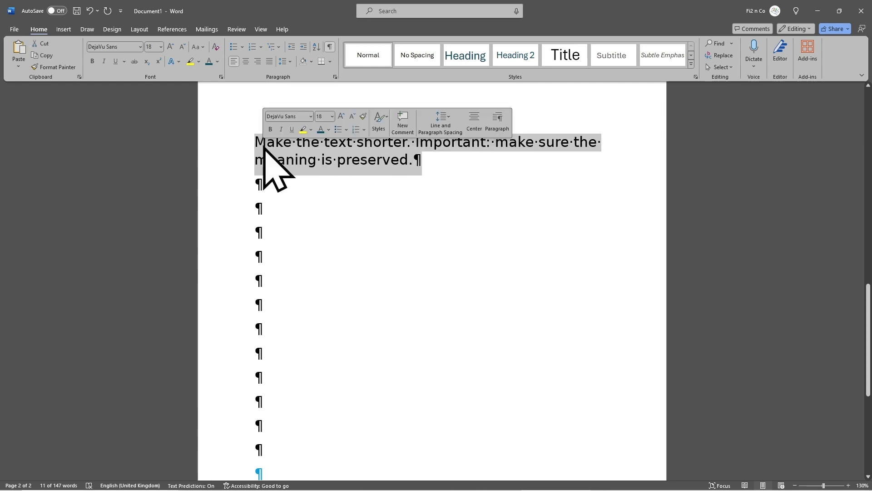
left_click(383, 156)
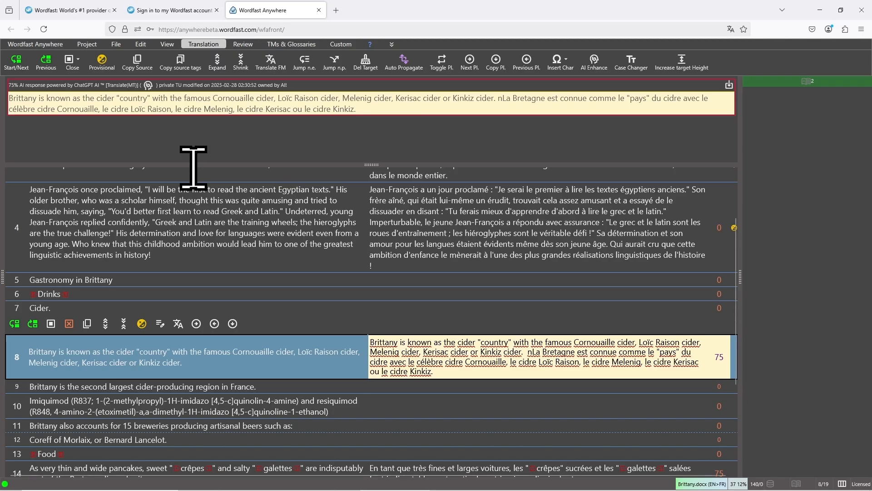
Back in Wordfast Anywhere, close segment 8 without keeping its translation and open the CHATGPT engine for editing in the AI settings
left_click(69, 323)
left_click(47, 44)
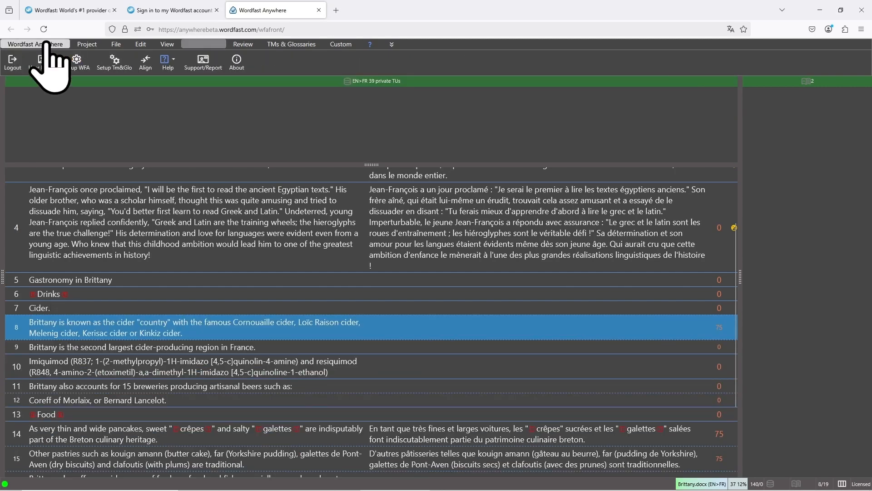
left_click(79, 67)
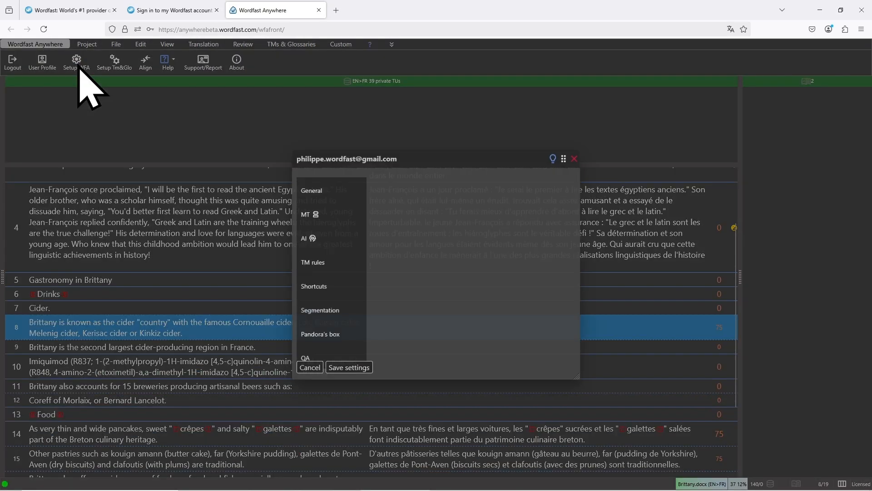
left_click(311, 233)
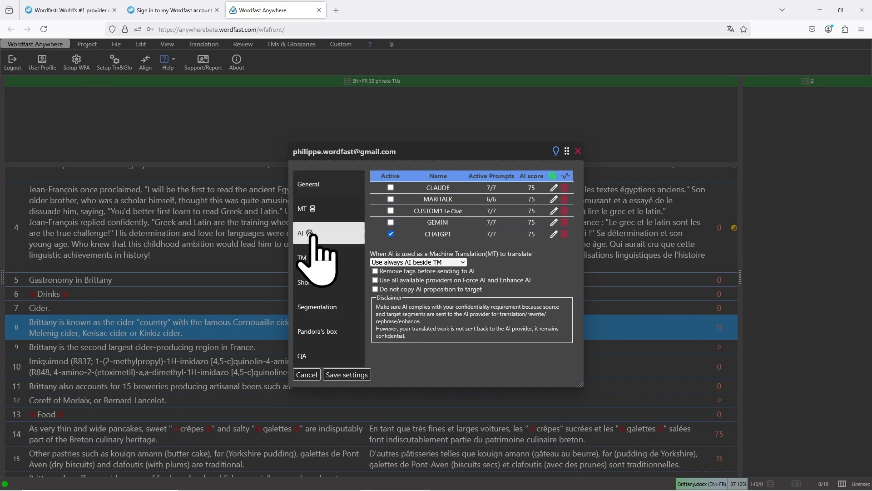
left_click(554, 234)
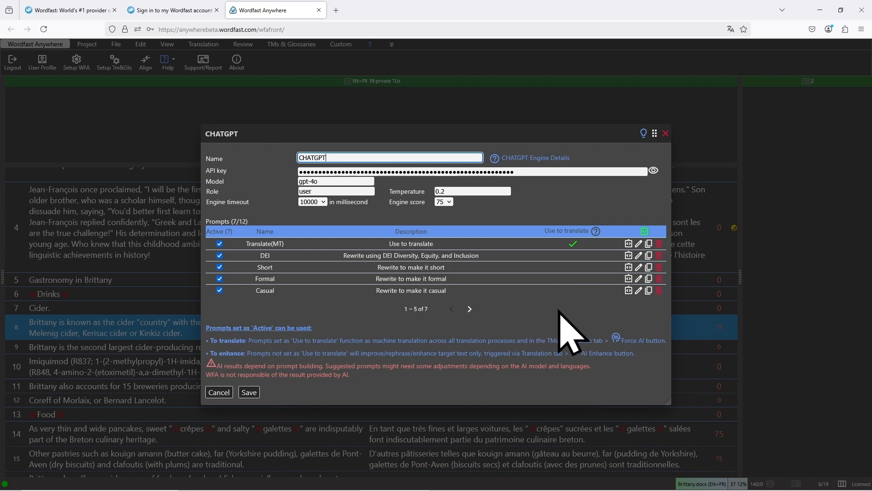
Duplicate the Translate(MT) prompt and insert "Make the text shorter. Important: make sure the meaning is preserved." after "{tl};" in its text
left_click(650, 244)
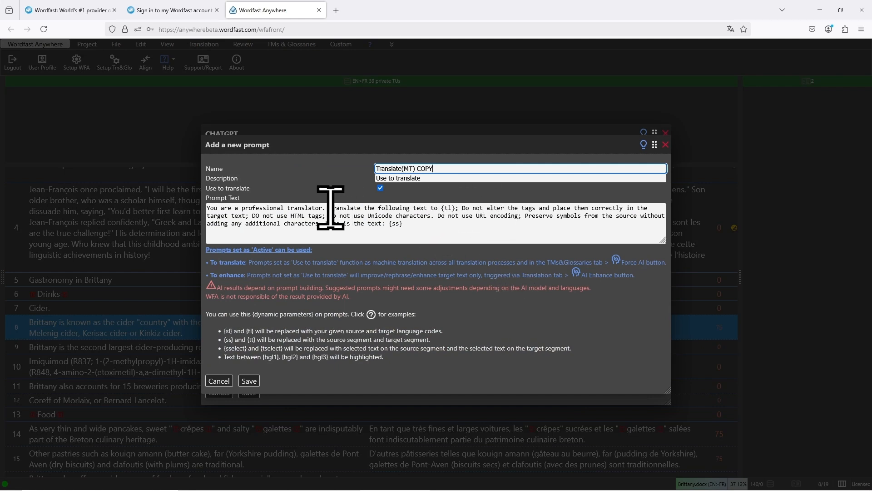
left_click_drag(329, 208, 458, 209)
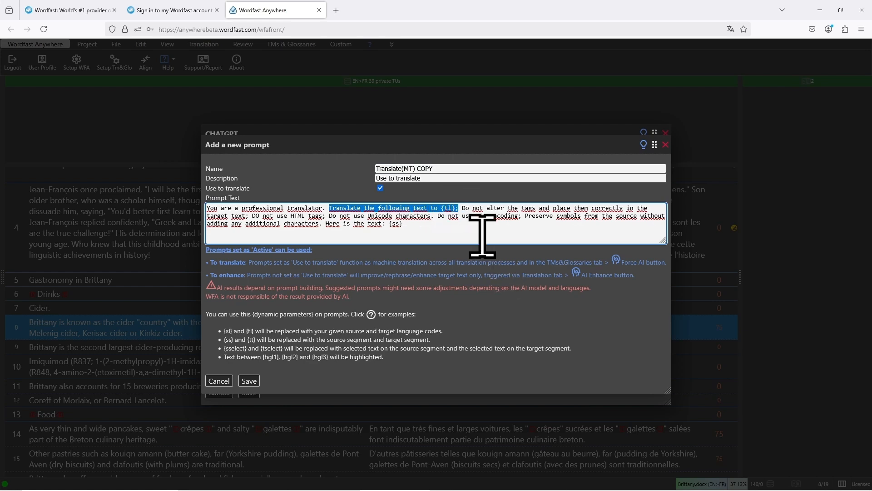
left_click(463, 208)
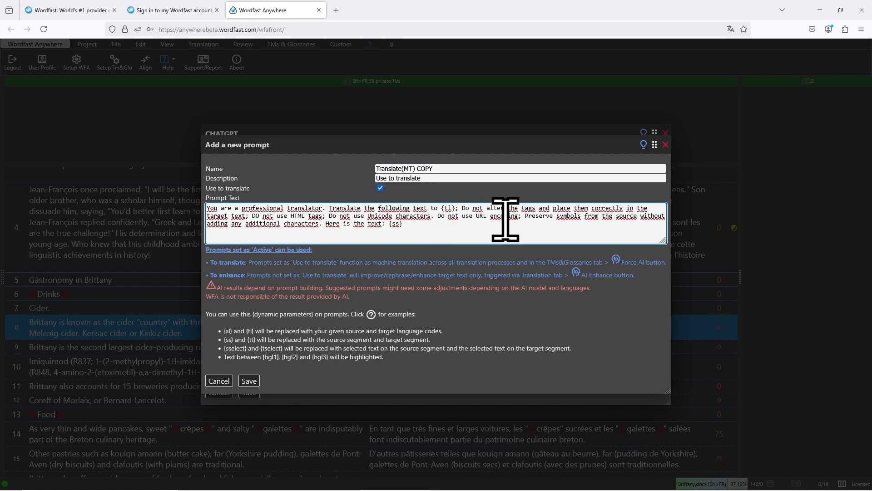
key("ctrl+v")
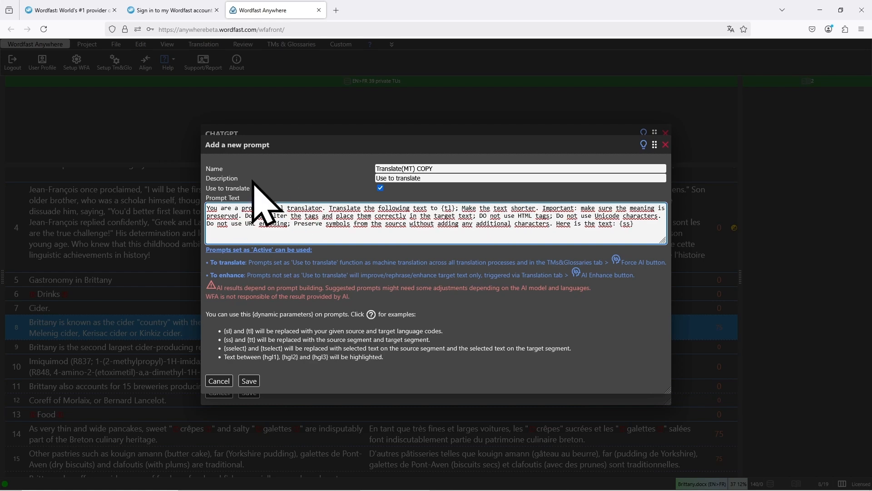
key("BackSpace")
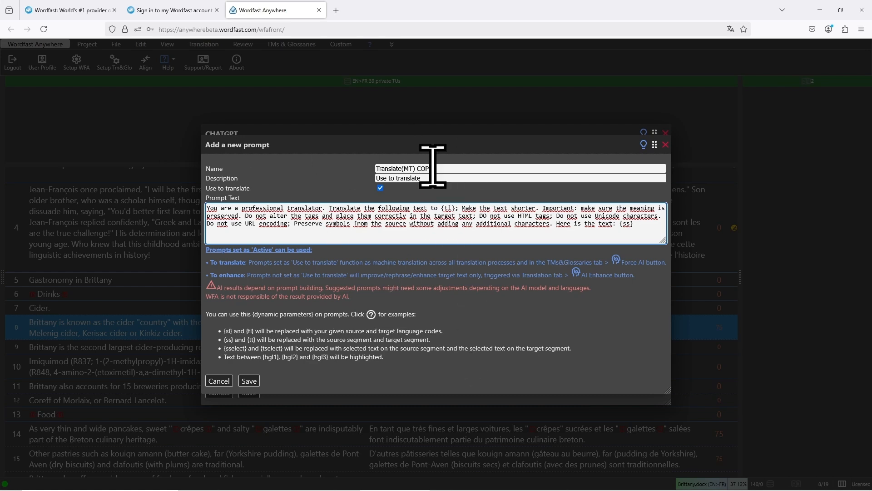
Rename the duplicated prompt as Translate(MT) Short
left_click_drag(429, 142, 392, 325)
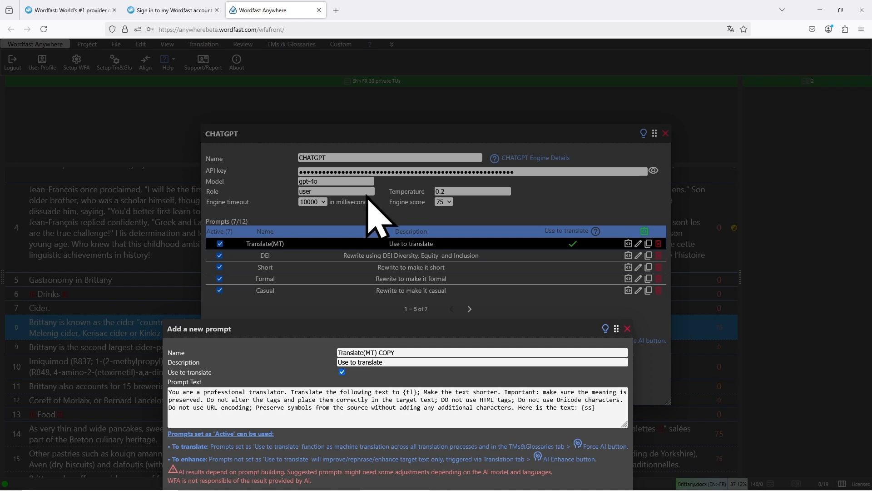
double_click(391, 351)
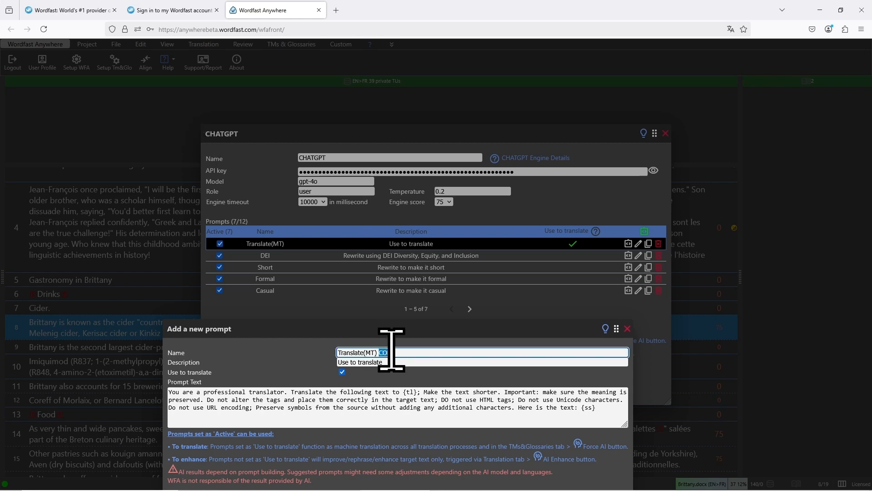
type("Short")
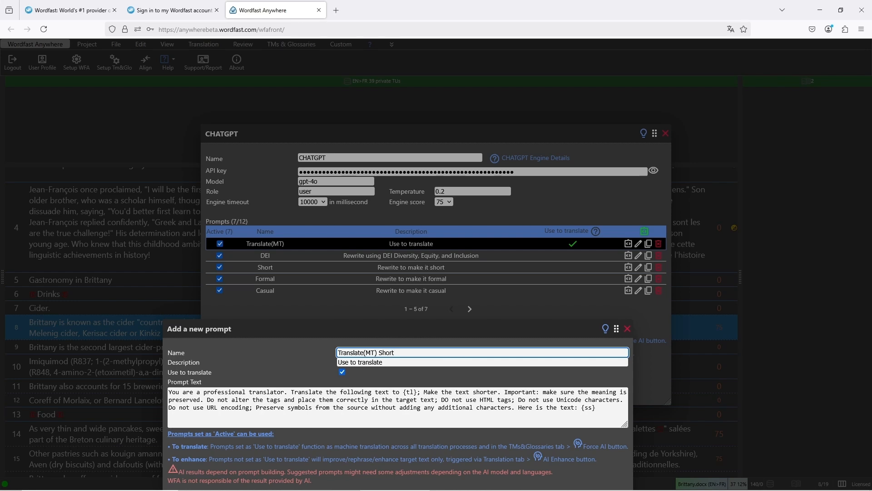
Change the new prompt's description to "Use to translate and shorten text" and save the prompt
left_click(404, 363)
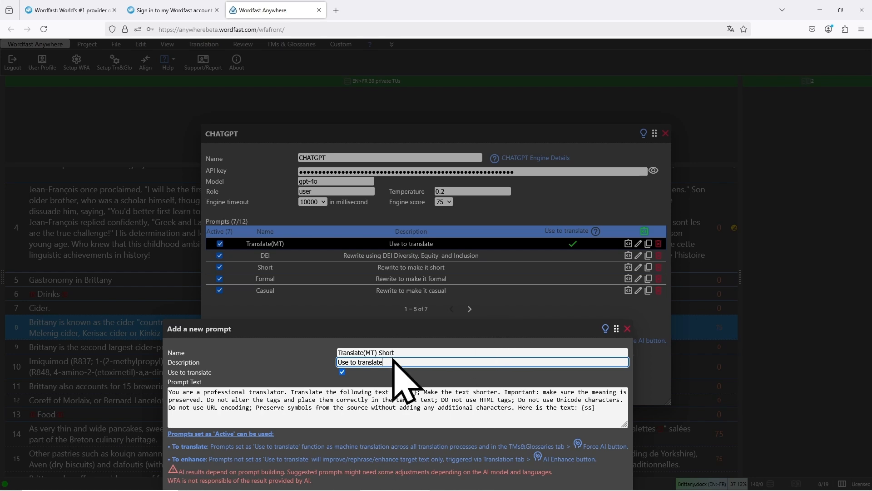
type("and shorten text")
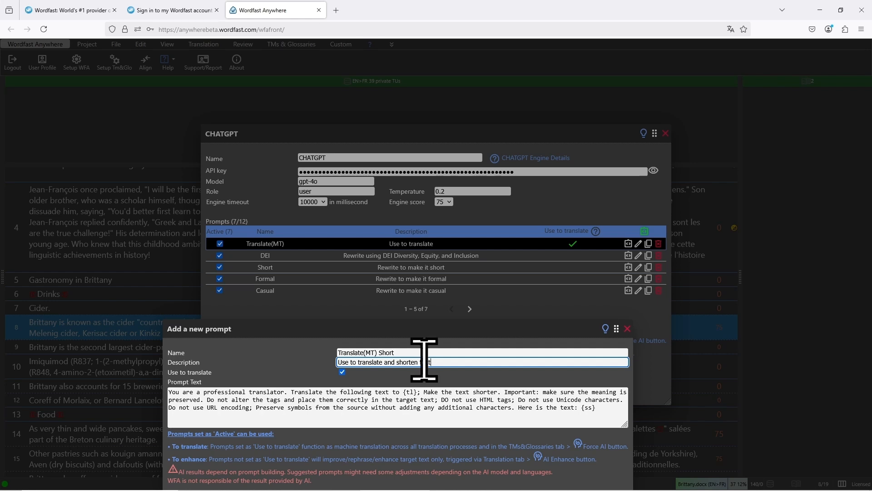
left_click_drag(433, 334, 440, 218)
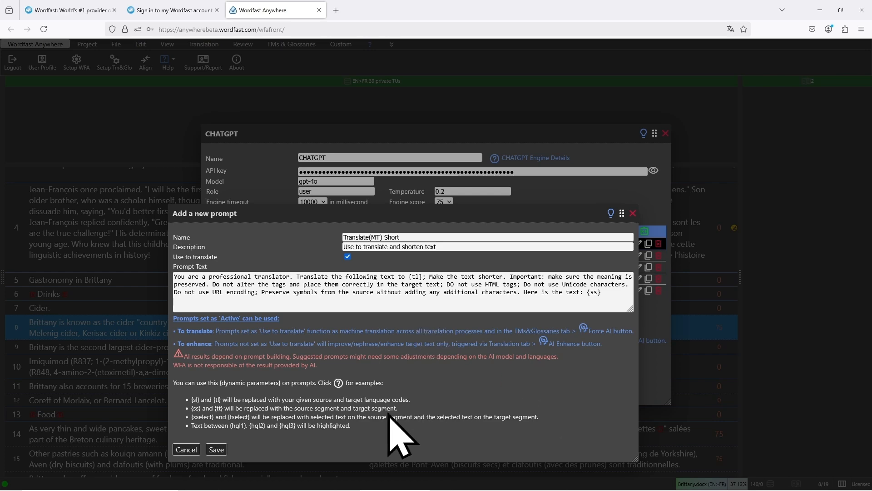
left_click(217, 449)
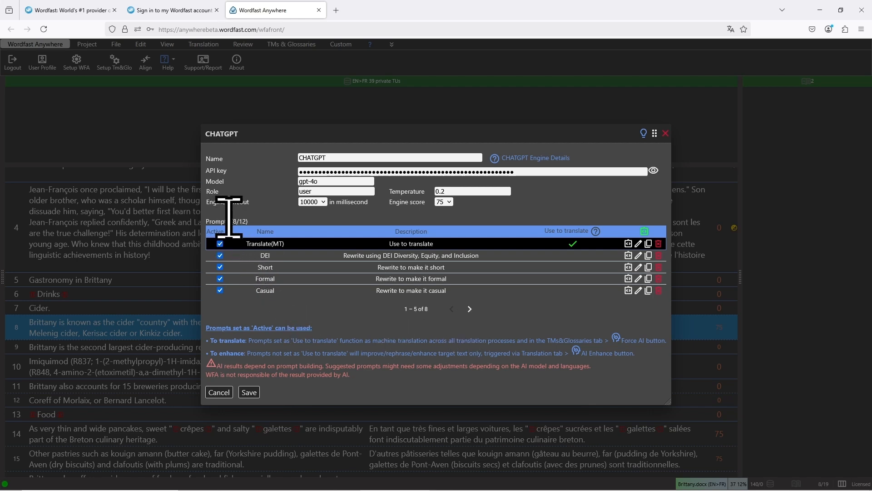
Activate the Translate(MT) Short prompt for the CHATGPT engine, then save the engine and the AI settings
left_click_drag(230, 220, 246, 219)
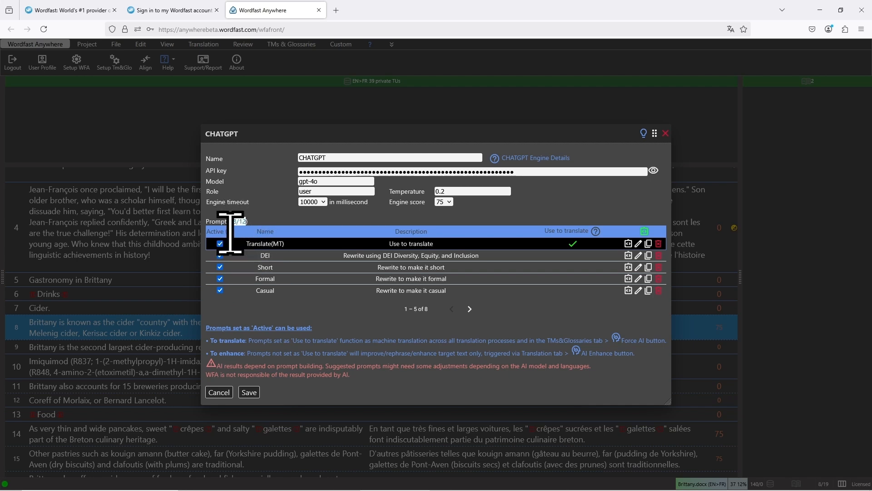
left_click(469, 309)
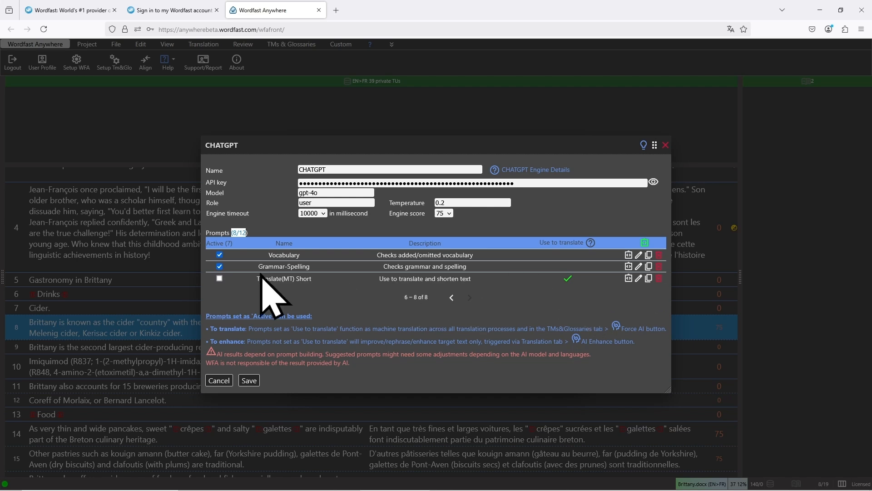
left_click(219, 278)
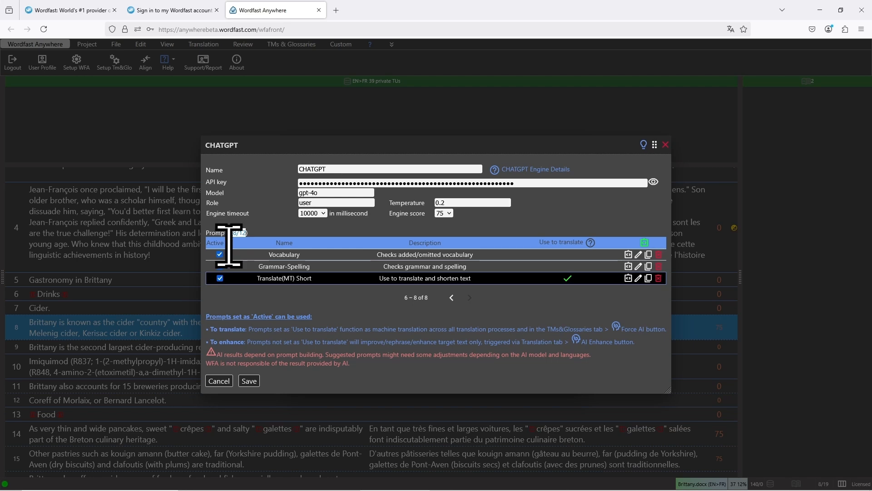
left_click(298, 290)
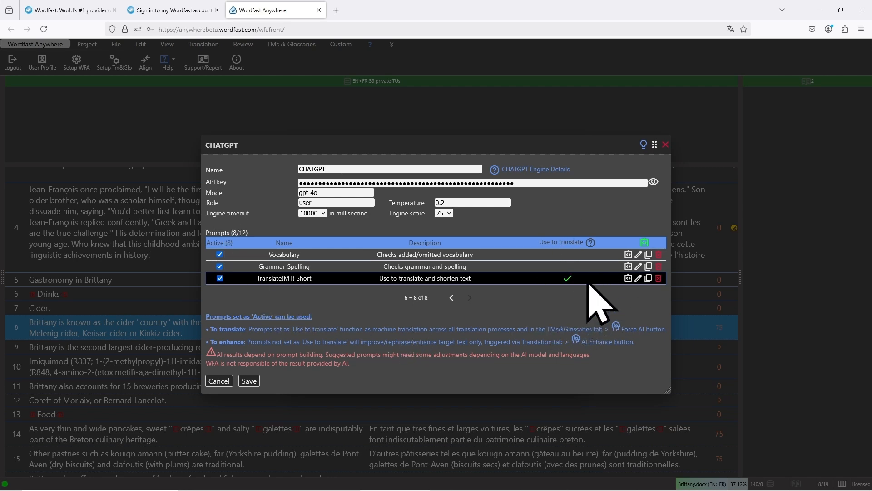
left_click(249, 381)
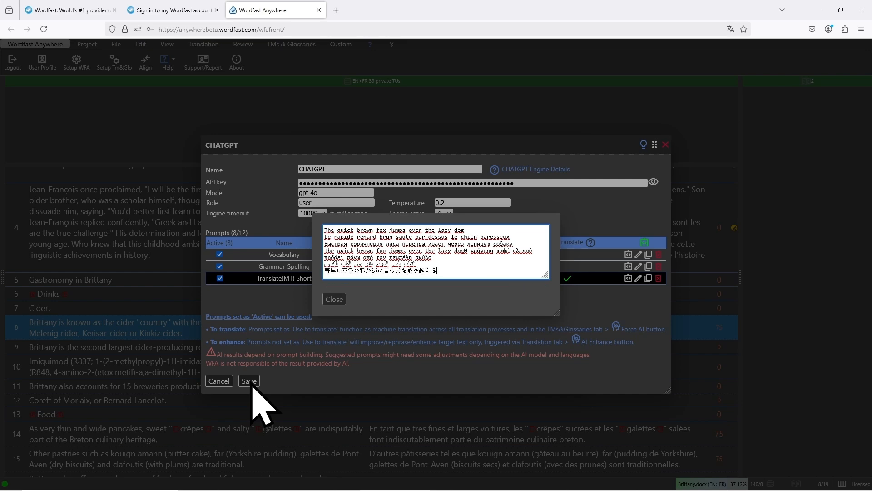
left_click(249, 381)
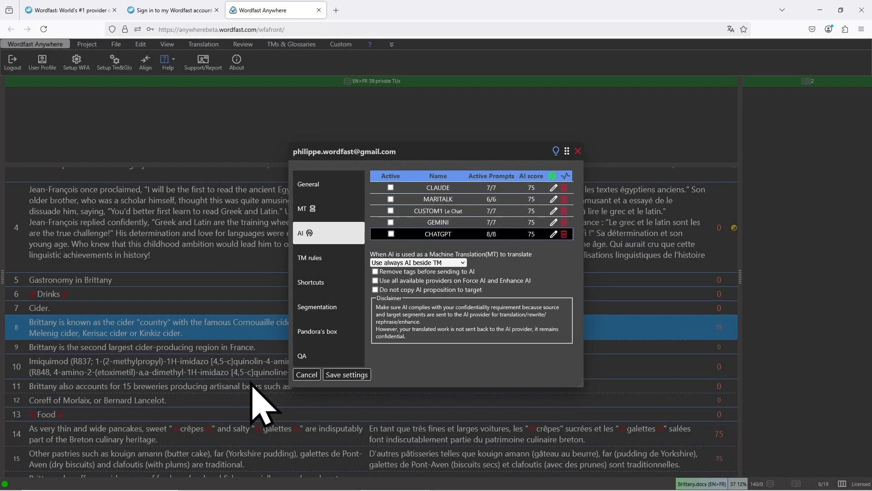
left_click(347, 375)
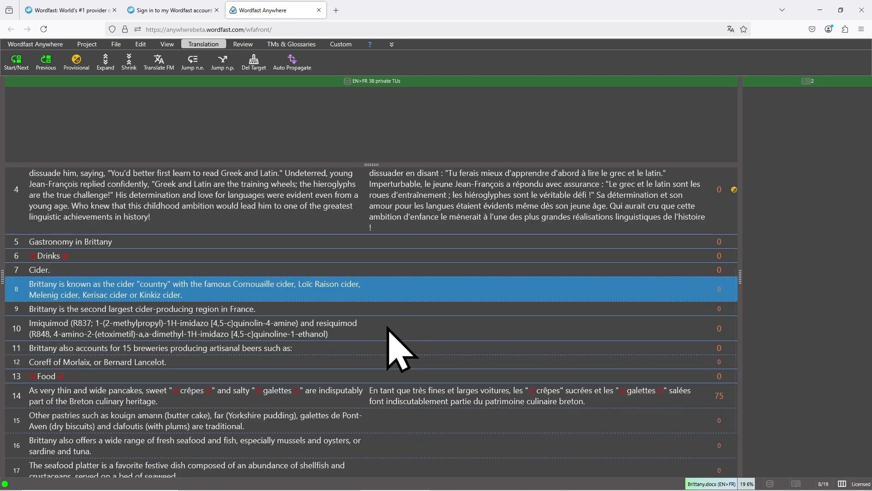
Open segment 17, compare ChatGPT's Translate(MT) and Translate(MT) Short proposals, and close the segment without keeping a translation
scroll(445, 376, "down", 3)
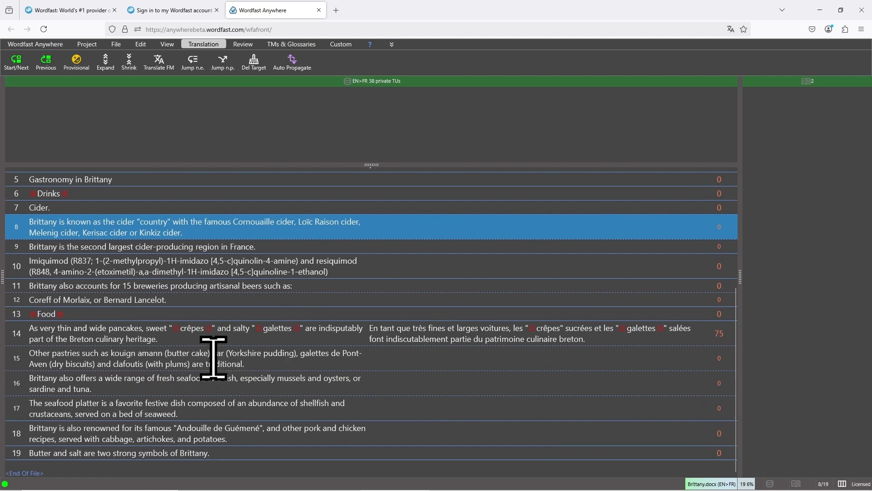
left_click(258, 404)
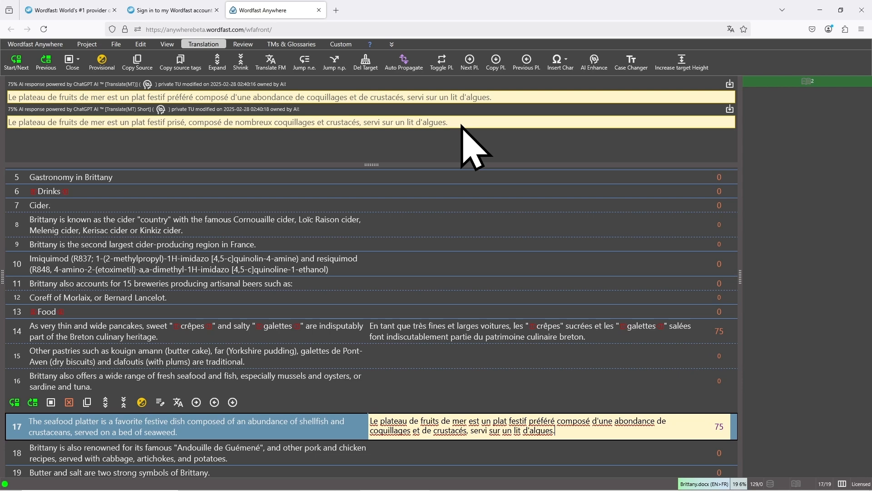
scroll(409, 282, "down", 1)
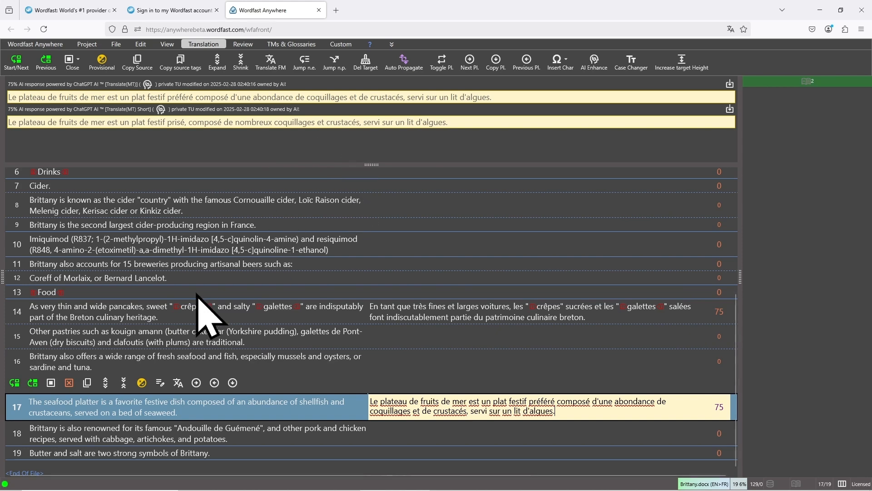
left_click(69, 383)
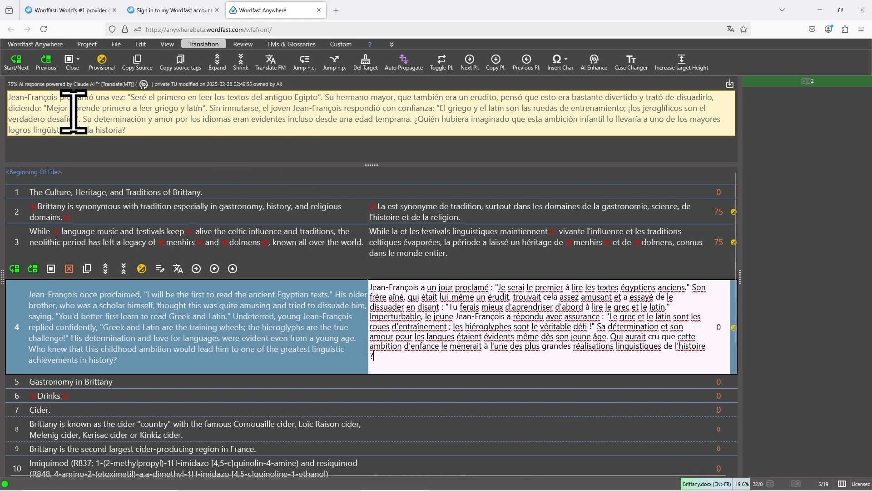
Run AI Enhance on segment 4's French translation with Claude AI and enlarge the match pane for the proposals
left_click_drag(73, 87, 101, 88)
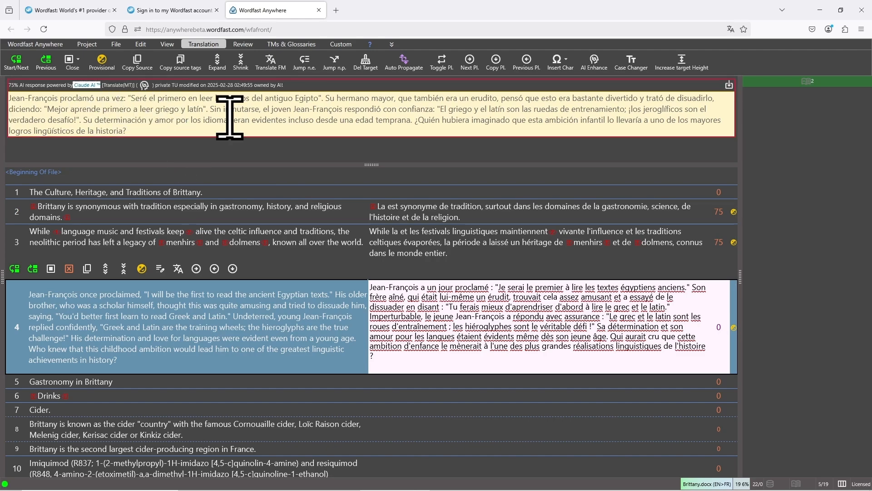
left_click(462, 296)
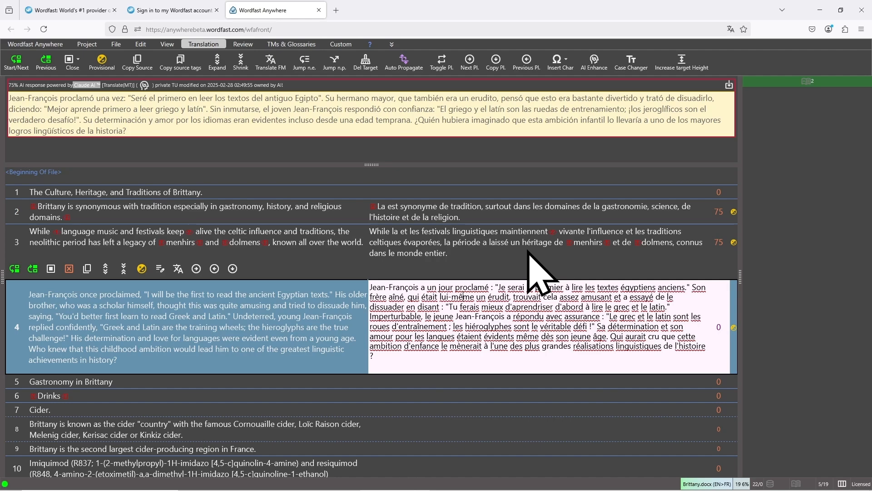
left_click(594, 61)
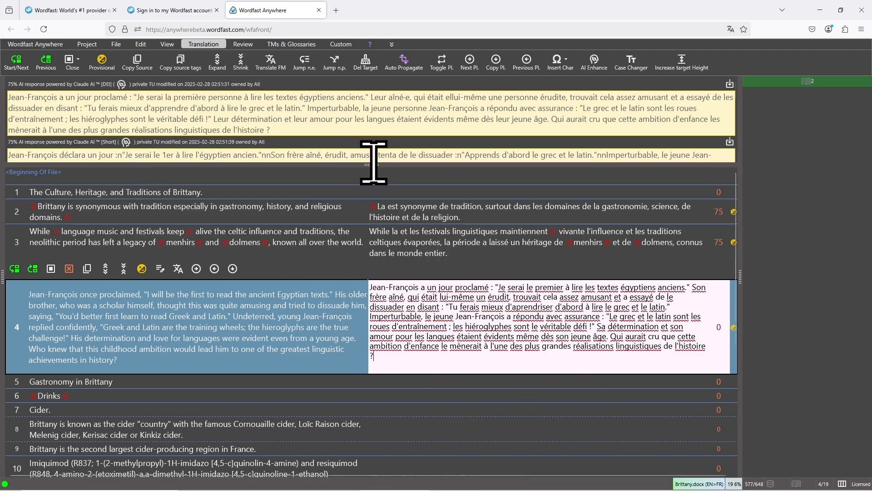
left_click_drag(374, 162, 380, 236)
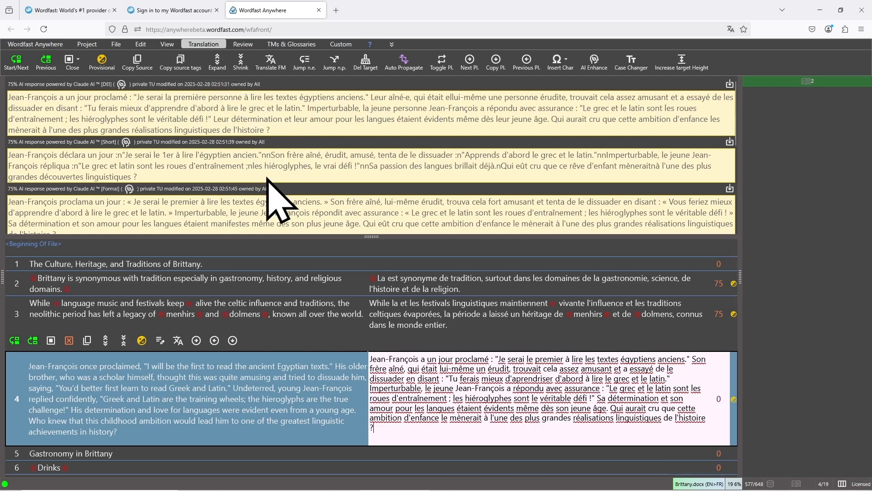
Review the DEI, Short, Formal and Casual rewrites of segment 4, highlighting "p'tit" and "kif" in the Casual one
scroll(271, 182, "down", 2)
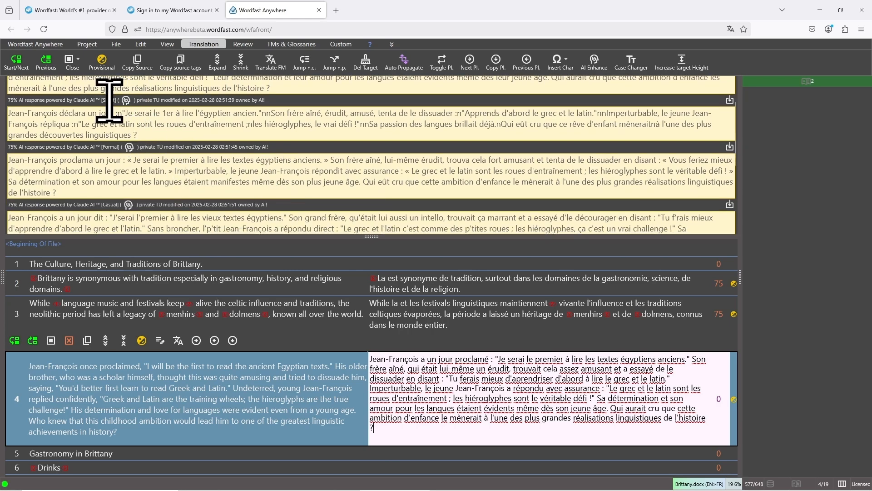
scroll(184, 145, "up", 2)
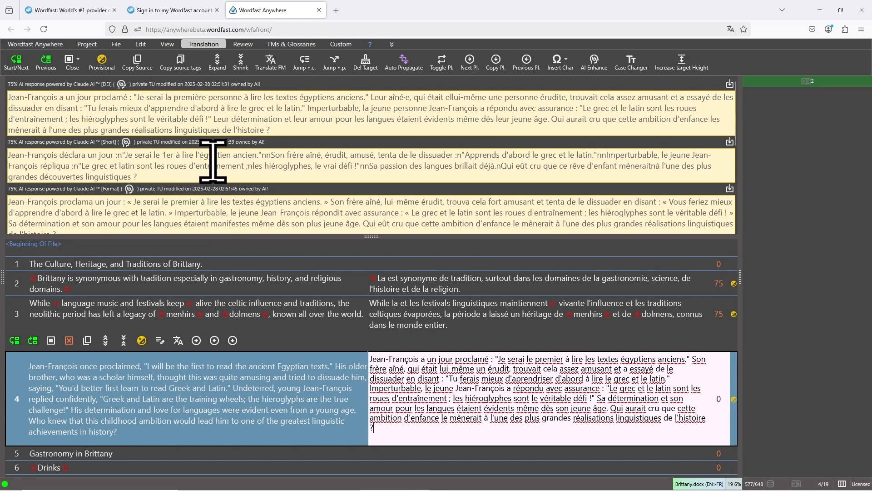
scroll(213, 162, "down", 4)
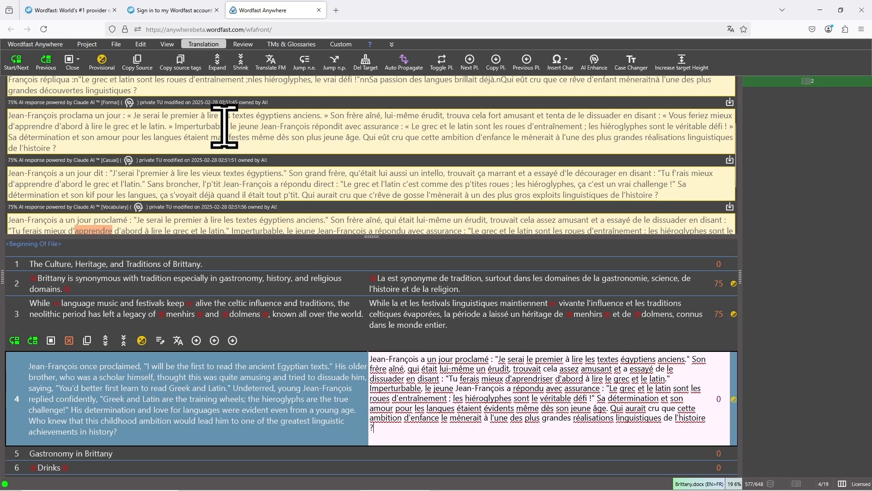
scroll(340, 175, "down", 2)
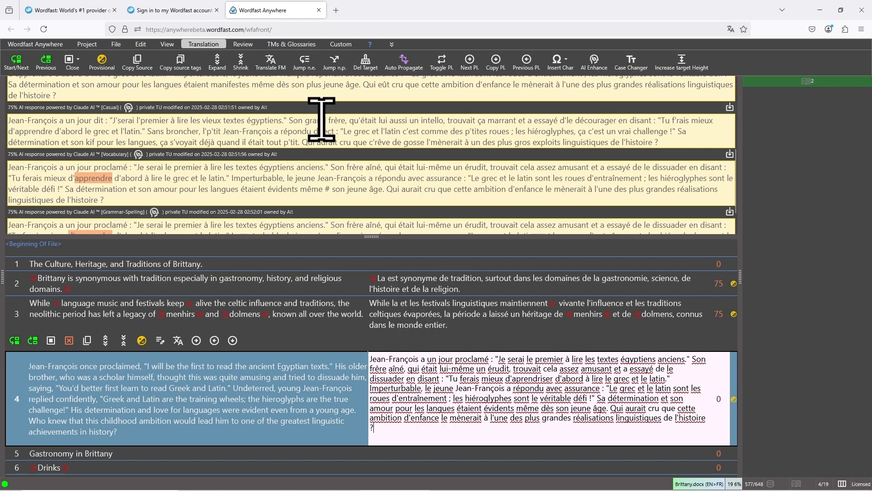
double_click(290, 143)
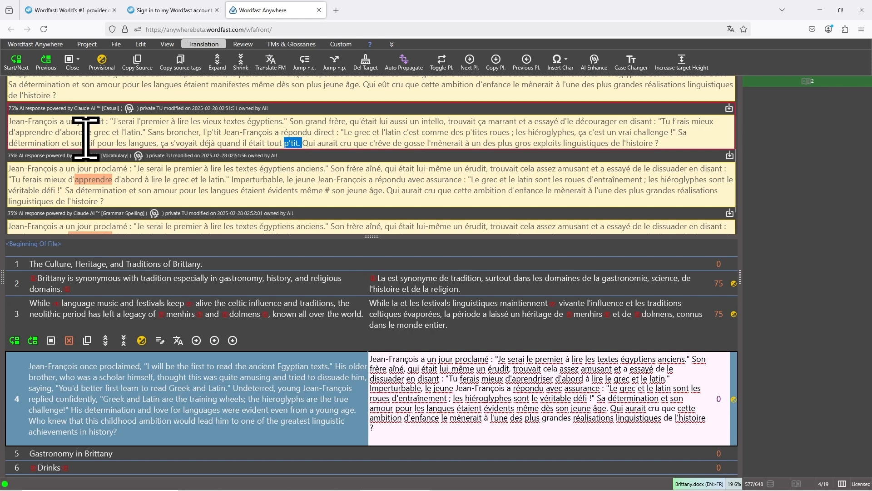
left_click_drag(86, 138, 97, 137)
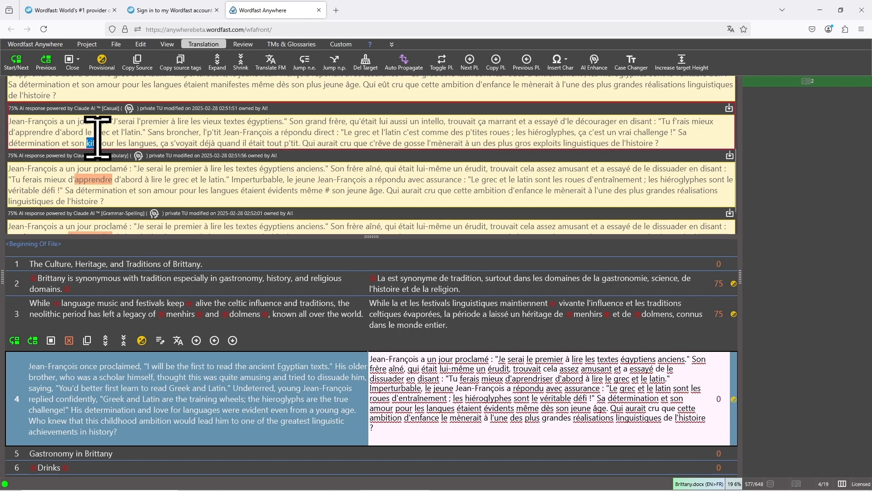
Examine the Vocabulary check of segment 4, comparing its highlighted word and "#" mark with the wording around "même" in the target
left_click(291, 182)
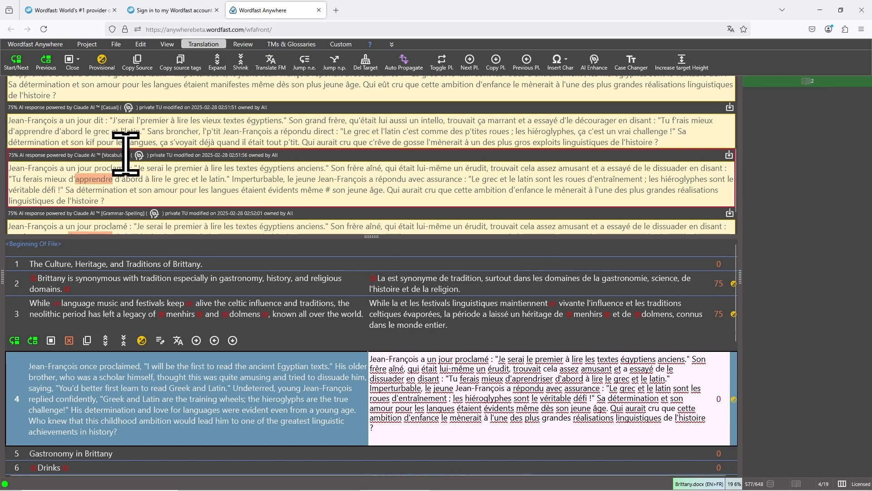
left_click_drag(123, 155, 110, 155)
scroll(194, 184, "down", 1)
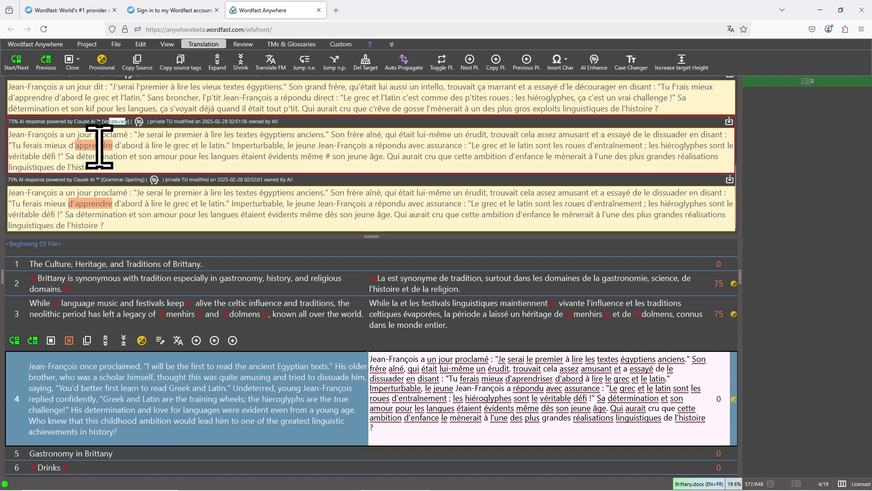
left_click(131, 141)
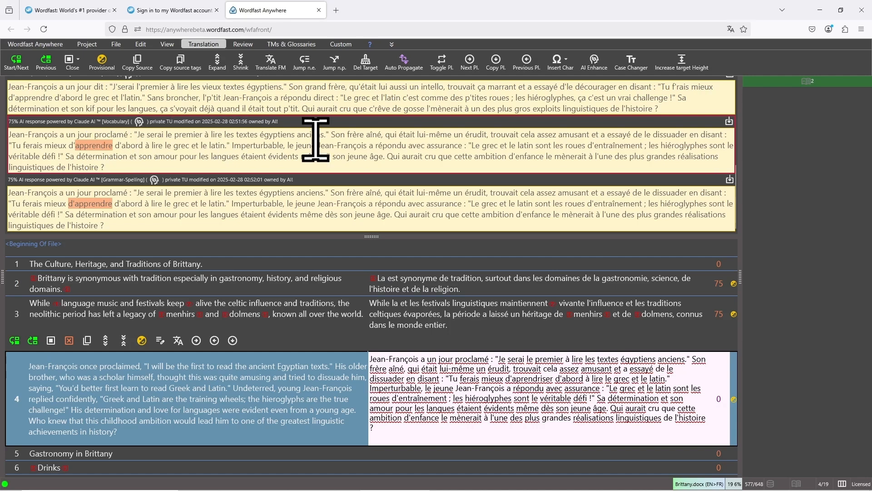
left_click_drag(323, 156, 336, 156)
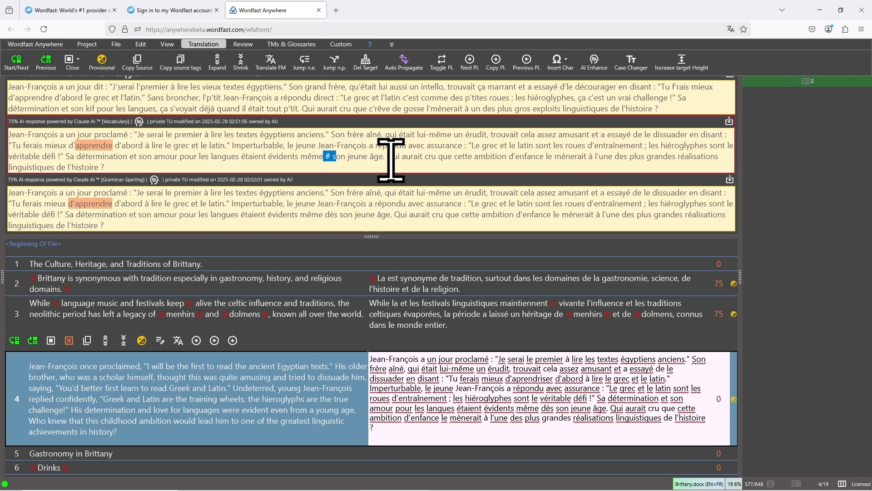
left_click_drag(488, 407, 571, 407)
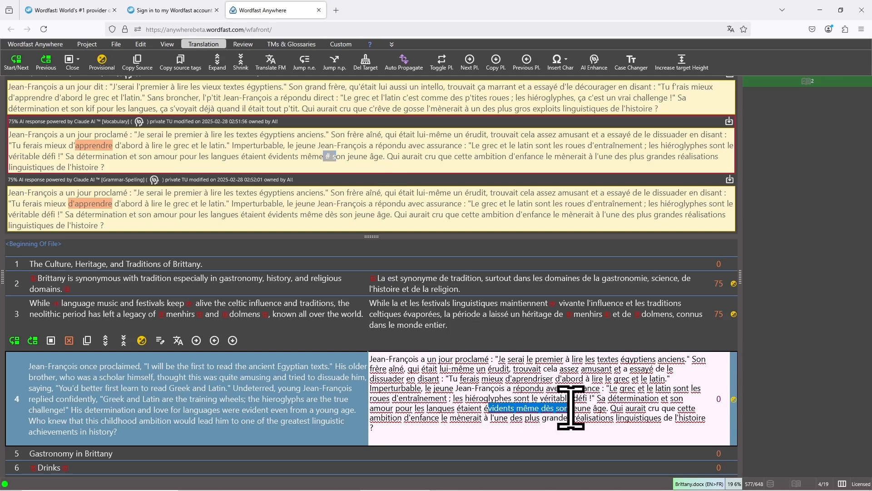
double_click(527, 408)
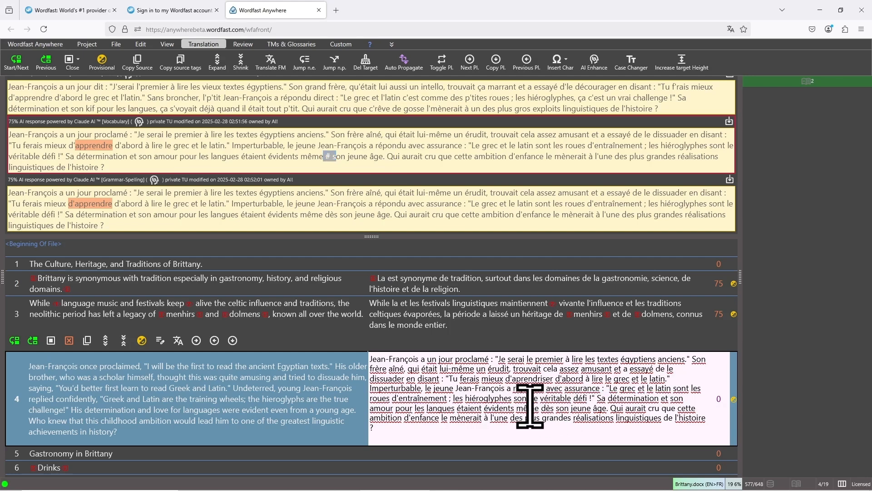
left_click(364, 155)
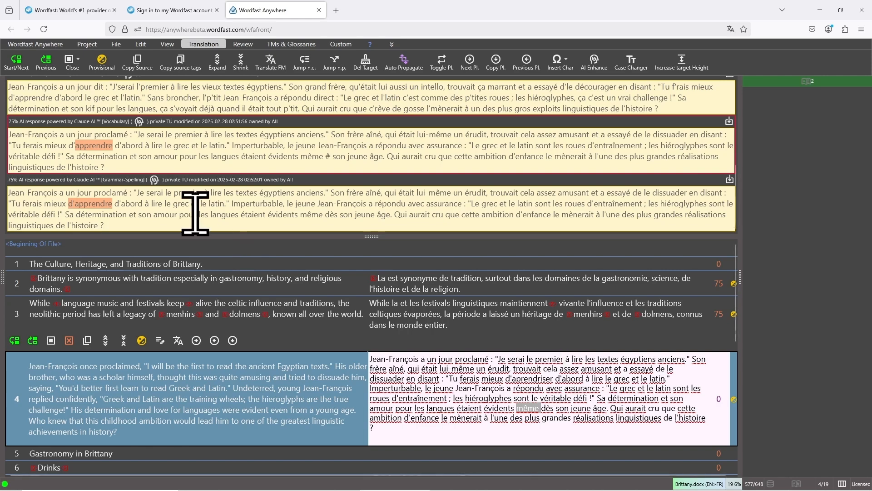
Compare the Grammar-Spelling check of segment 4 with the wording of its French target
left_click(130, 191)
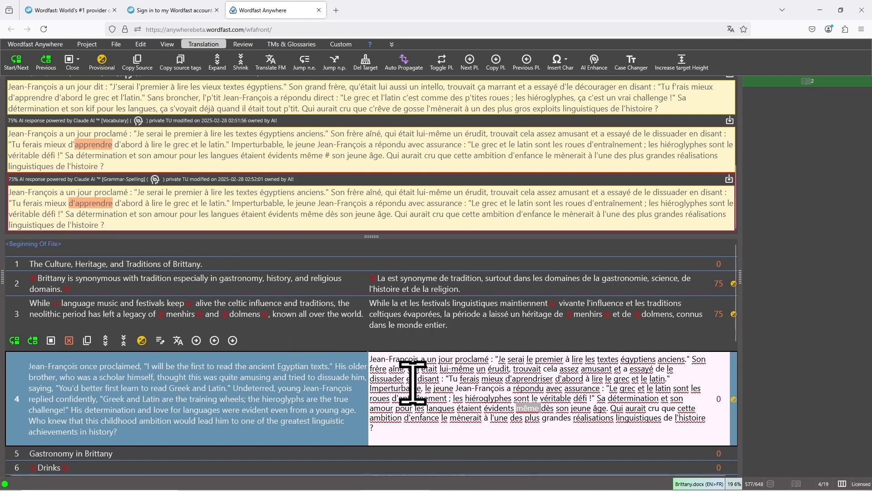
double_click(530, 379)
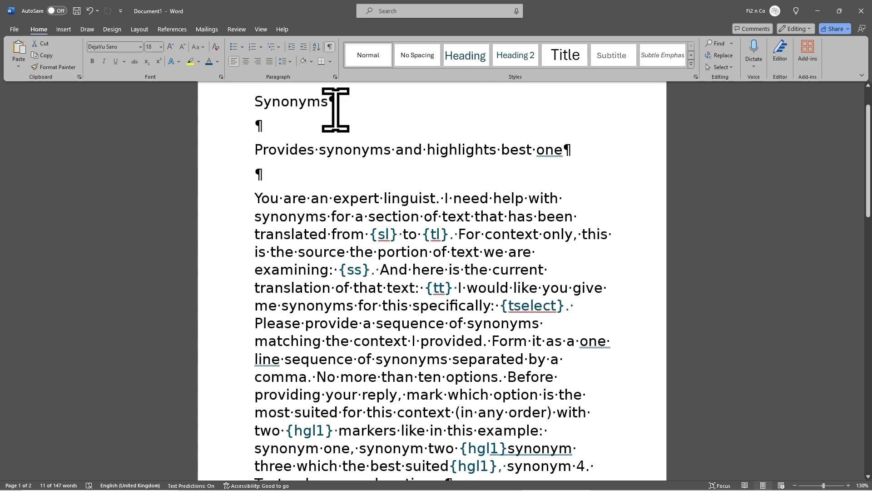
Switch to the Synonyms prompt draft in Word and examine its opening lines with the {sl} and {tl} language placeholders
scroll(413, 171, "down", 1)
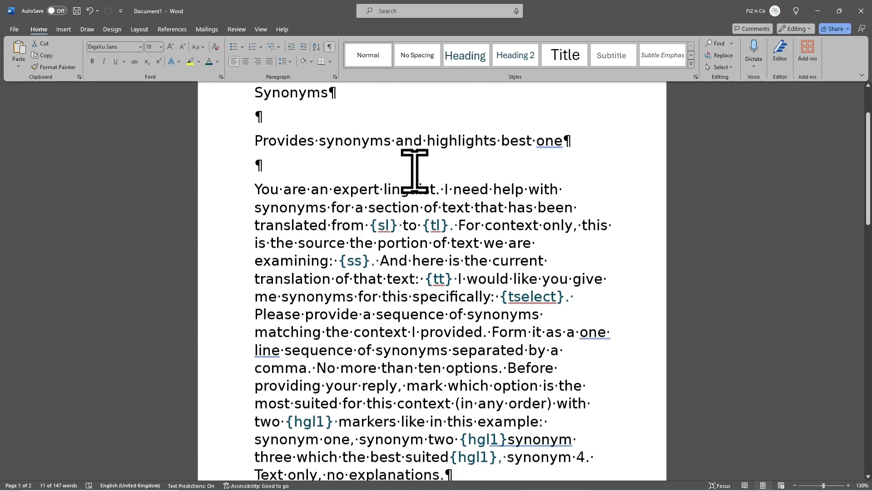
scroll(390, 168, "down", 2)
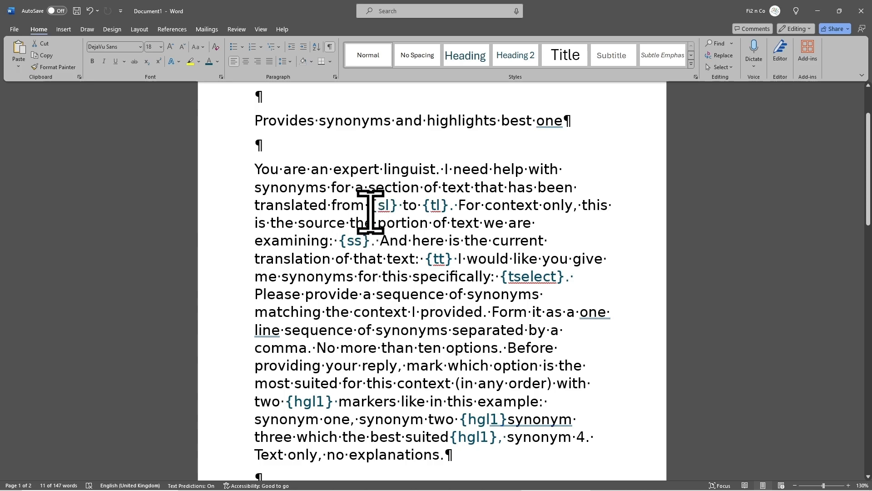
double_click(388, 205)
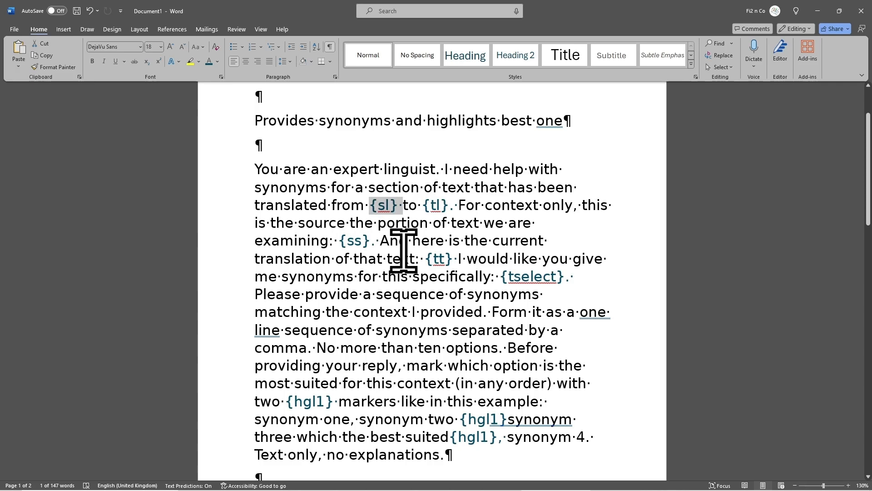
left_click(413, 290)
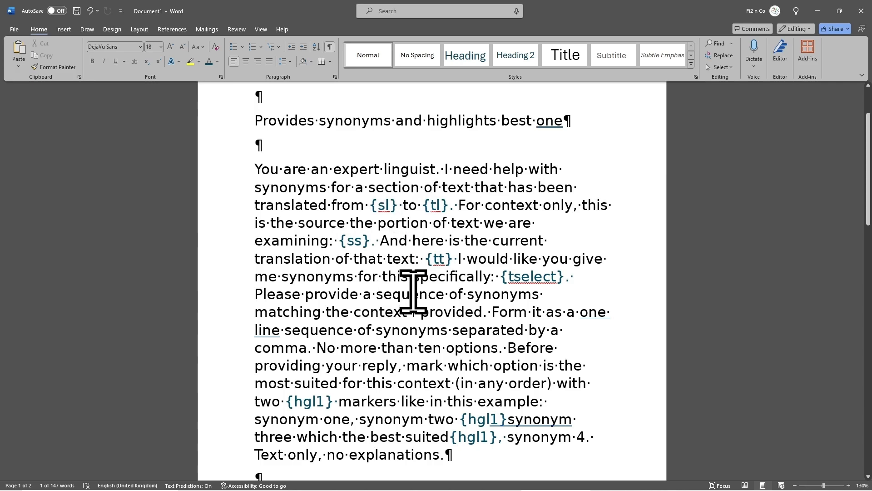
double_click(443, 206)
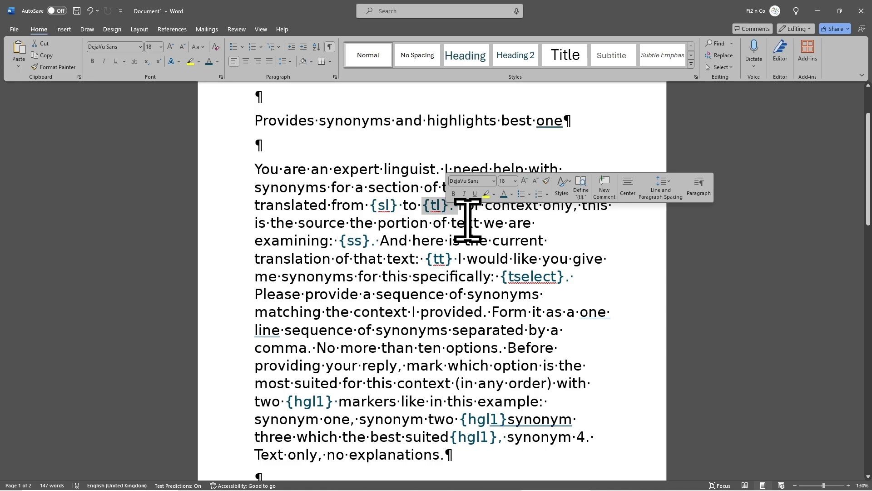
left_click(474, 238)
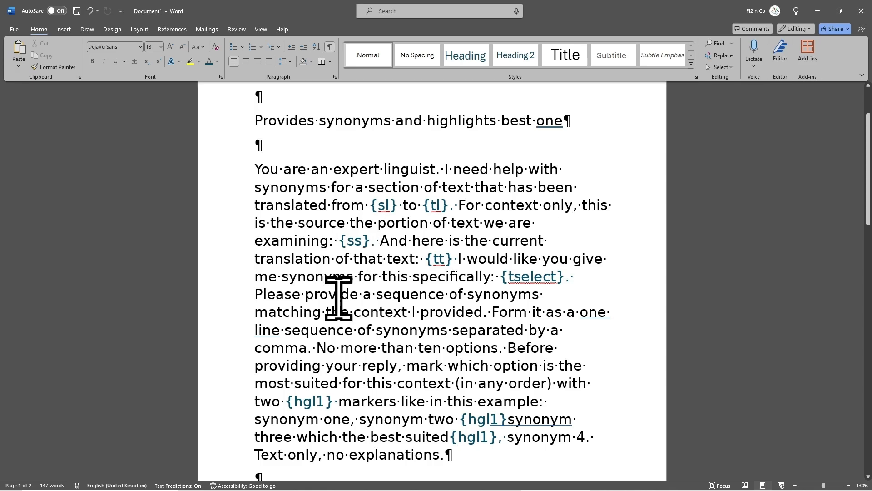
Examine how the prompt draft uses the {ss}, {tt} and {tselect} placeholders for source segment, target segment and selected target text
left_click_drag(337, 241, 370, 245)
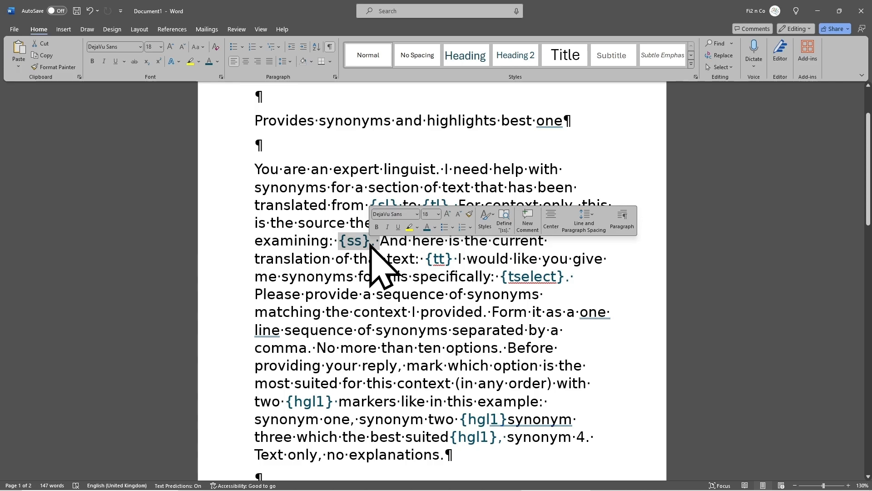
left_click(397, 276)
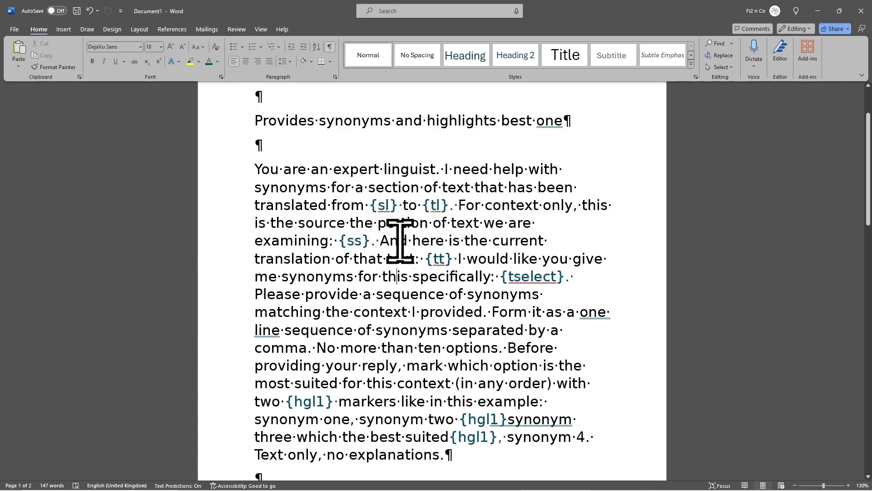
left_click_drag(399, 245, 427, 261)
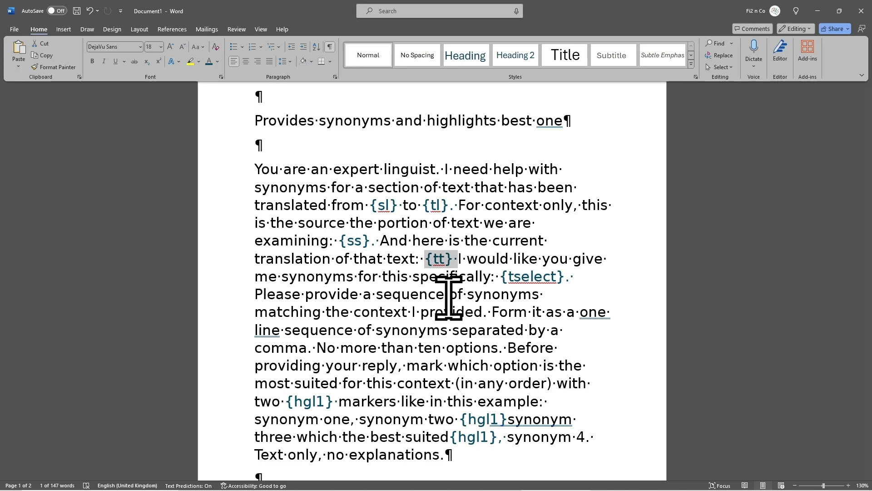
left_click(507, 309)
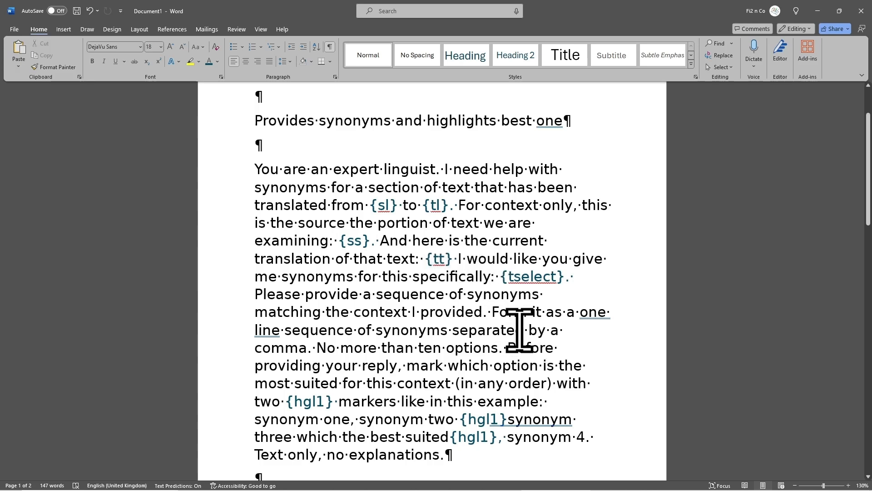
left_click_drag(500, 277, 568, 278)
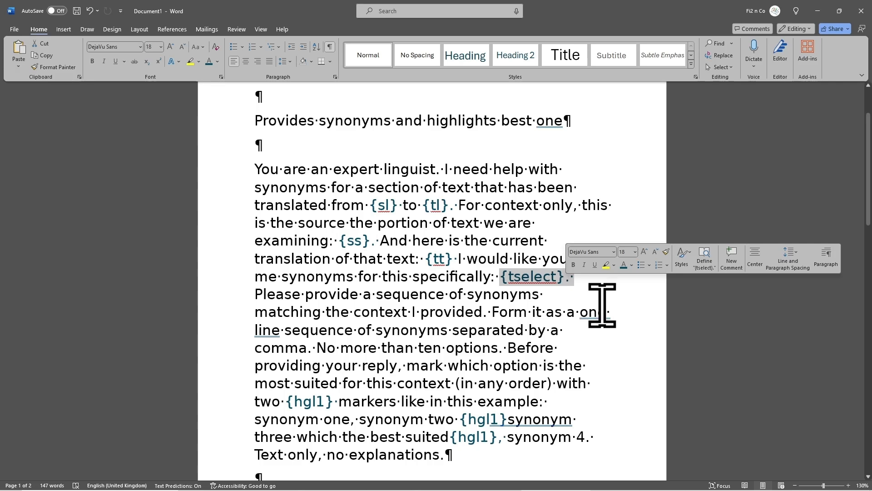
left_click(624, 328)
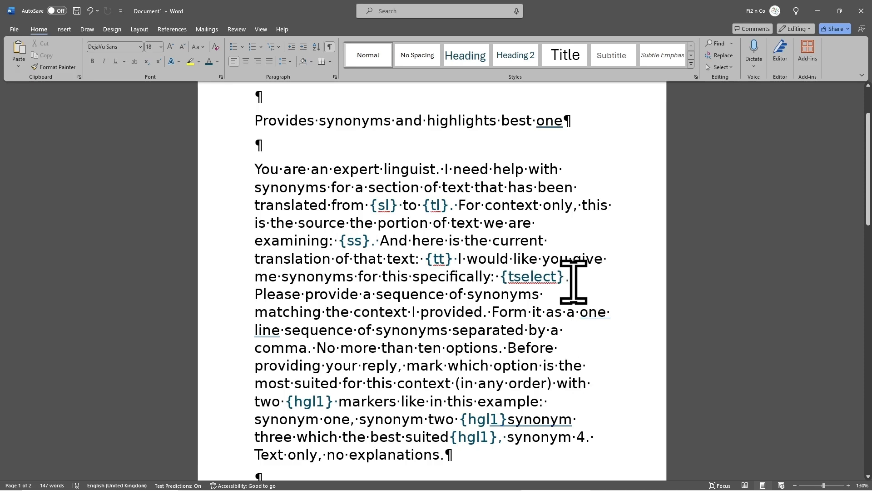
left_click_drag(572, 278, 506, 278)
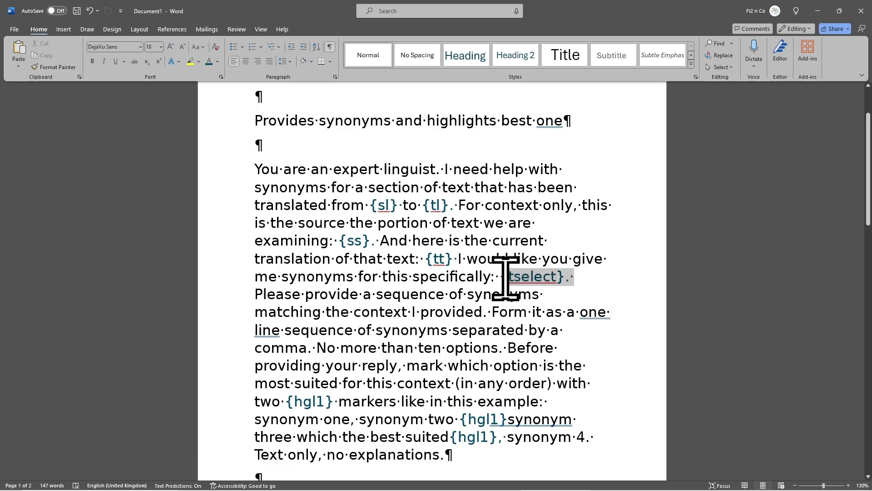
left_click(556, 320)
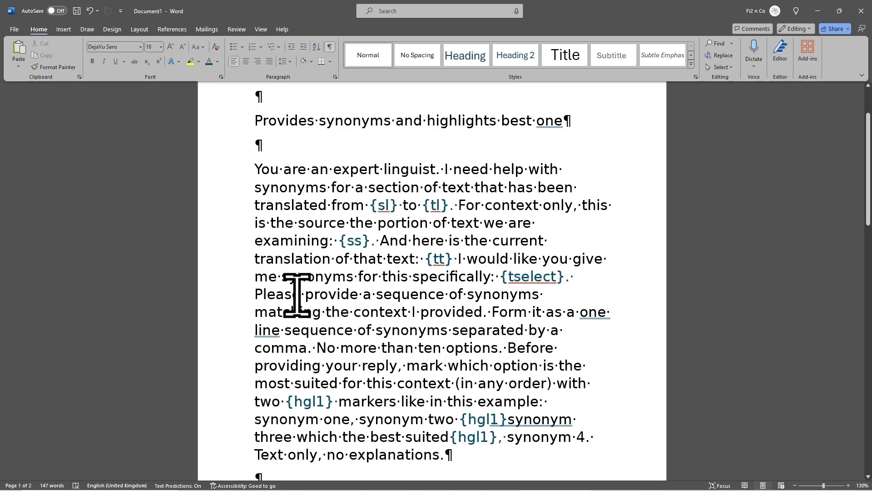
Review the draft's output instructions, from the comma-separated synonym sequence to marking the best option with {hgl1} markers
left_click_drag(295, 293, 366, 342)
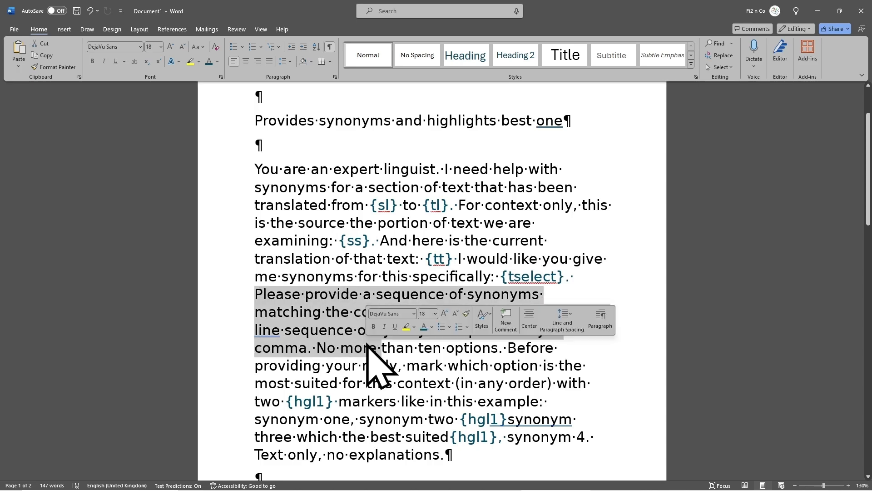
left_click(404, 374)
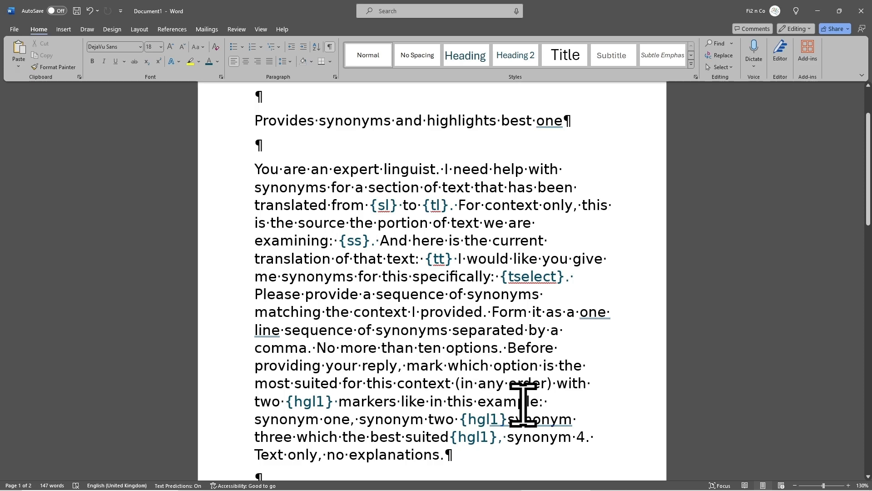
left_click_drag(405, 365, 449, 382)
left_click(490, 384)
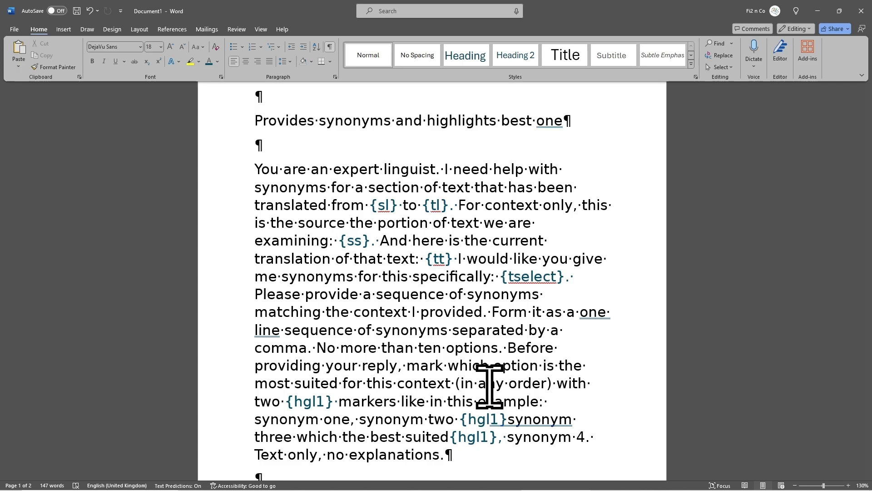
left_click_drag(298, 389, 325, 397)
left_click(368, 407)
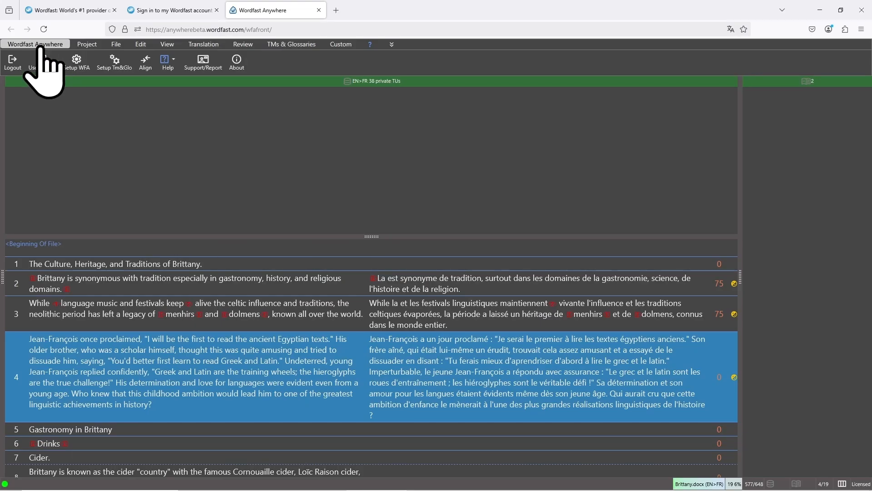
Switch to Wordfast Anywhere, open the CLAUDE engine in the AI setup and start a new prompt
left_click(76, 62)
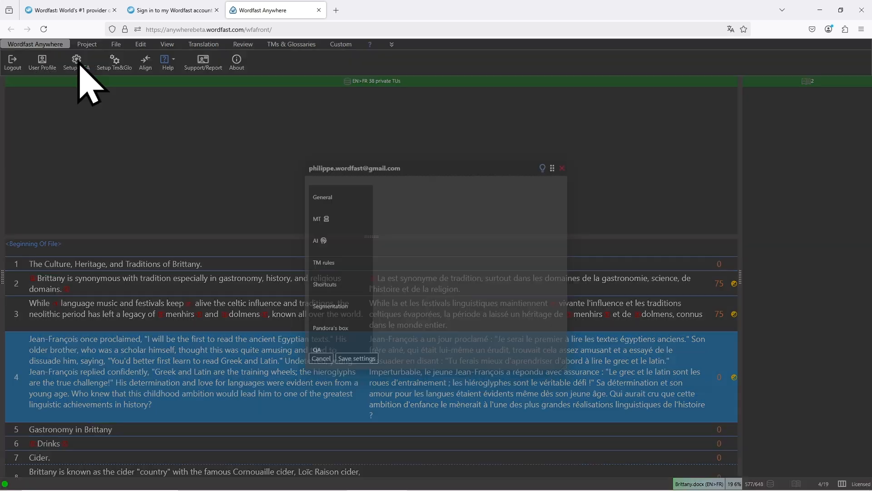
left_click(326, 236)
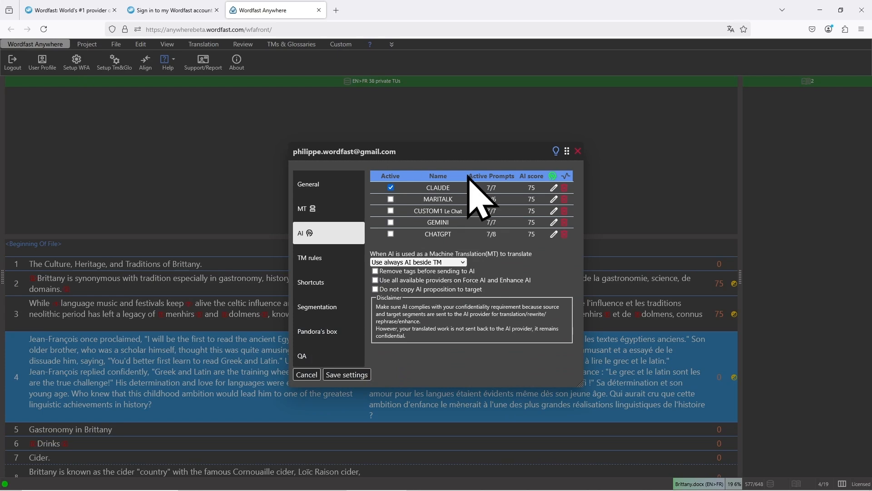
left_click(554, 187)
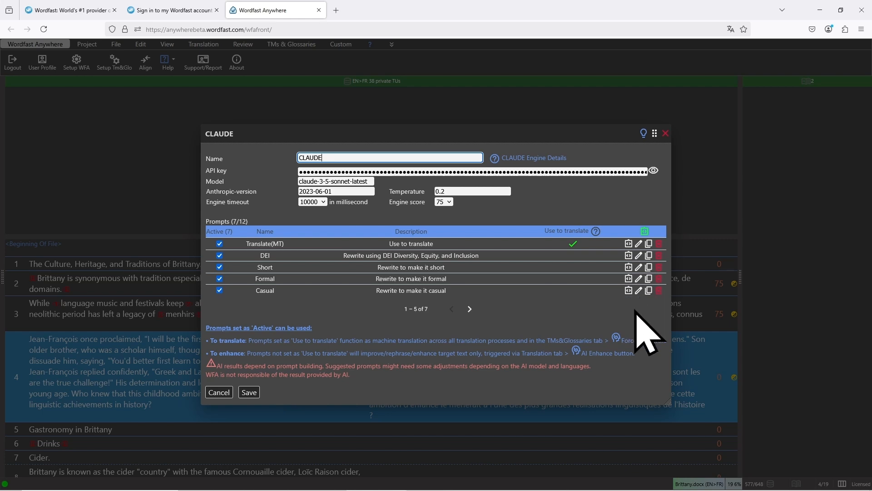
left_click(645, 229)
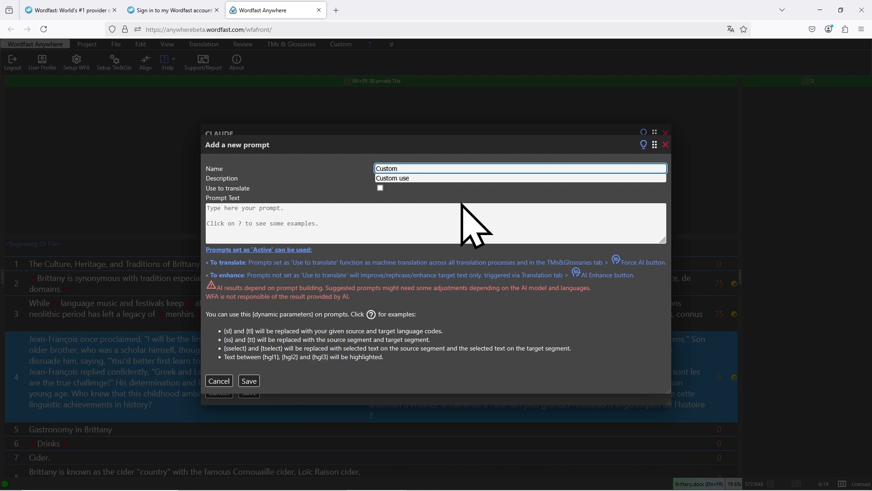
Name the new prompt "Synonyms" and describe it as "Provides synonyms and highlights best one", copying both texts from the Notepad file
double_click(387, 167)
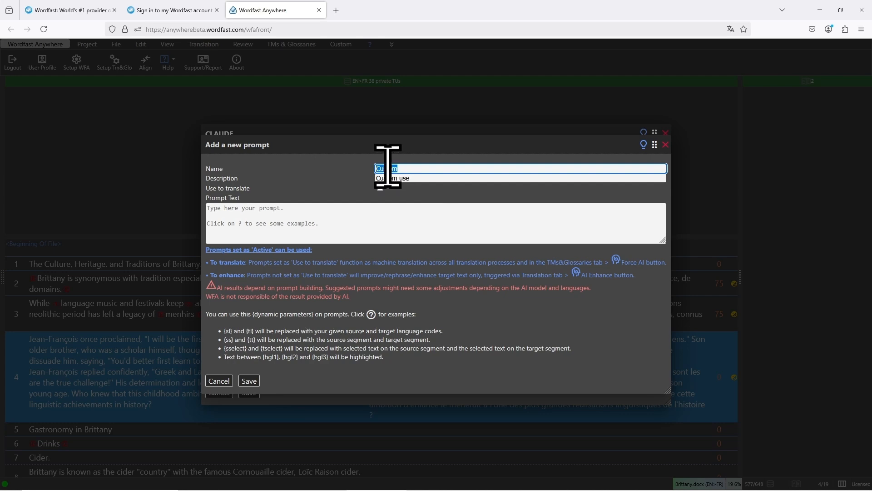
key("alt+Tab")
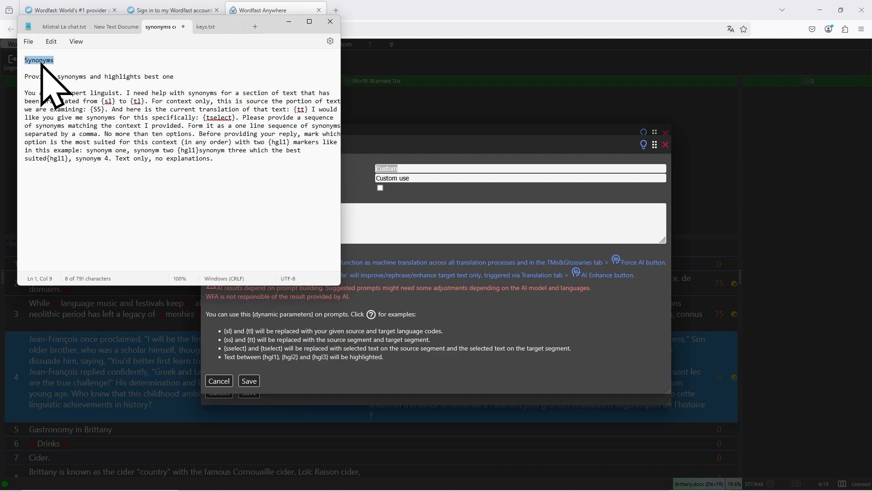
key("alt+Tab")
type("Synonyms")
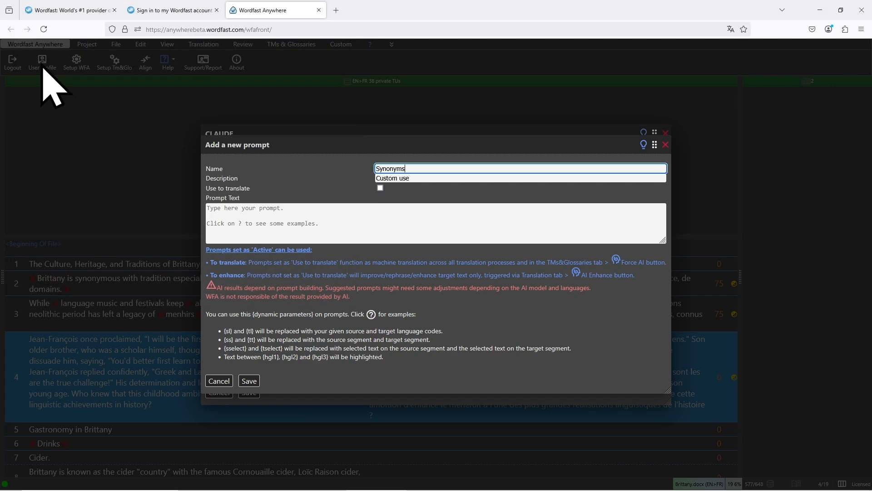
key("alt+Tab")
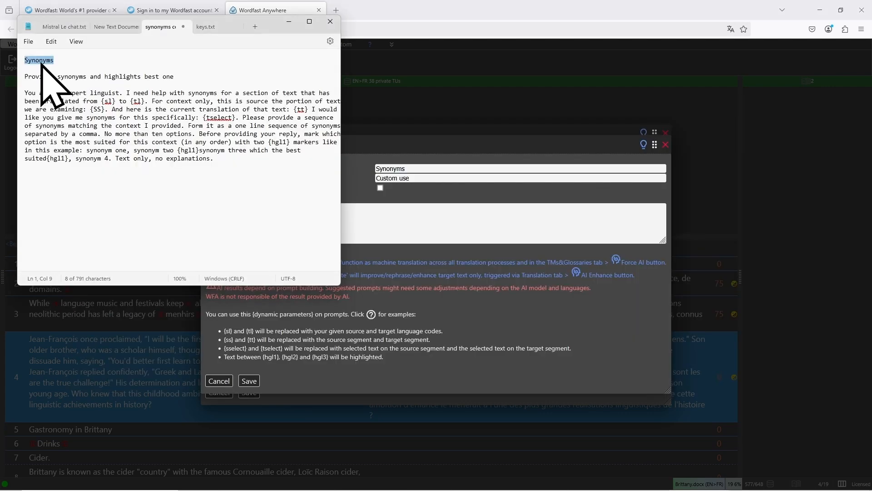
left_click(179, 76)
left_click_drag(179, 76, 18, 76)
key("ctrl+c")
key("alt+Tab")
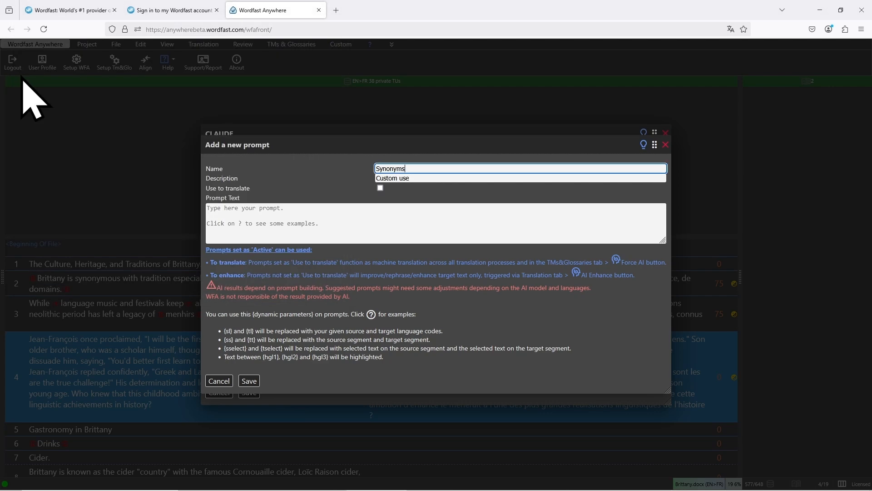
left_click(412, 178)
left_click_drag(412, 178, 376, 182)
key("ctrl+v")
Copy the full "You are an expert linguist" synonyms text from Notepad into the new prompt's text and save the prompt
key("alt+Tab")
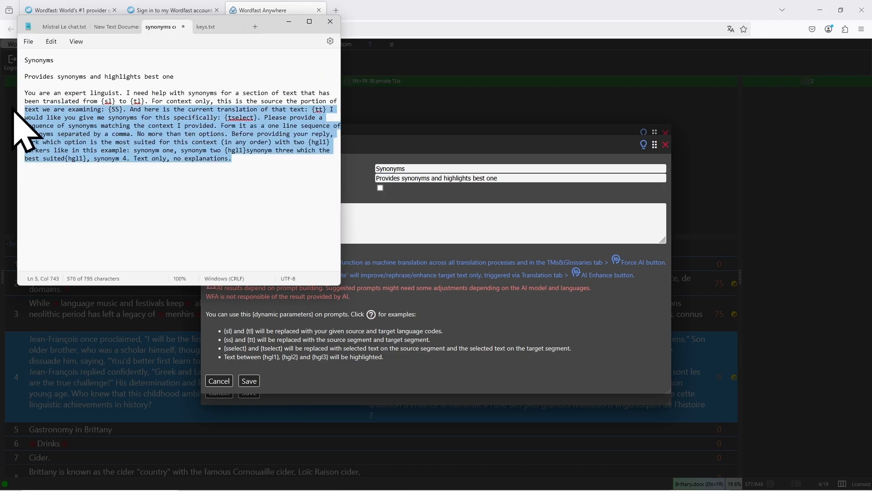
left_click_drag(15, 108, 6, 96)
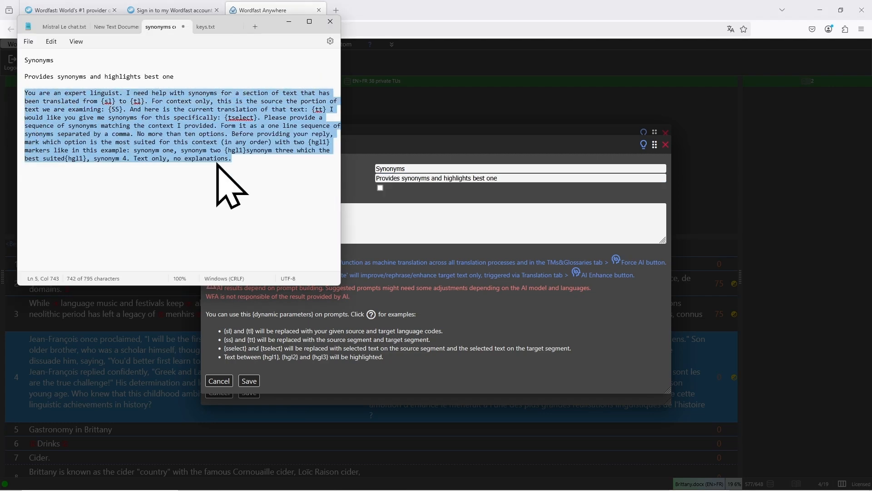
left_click(412, 222)
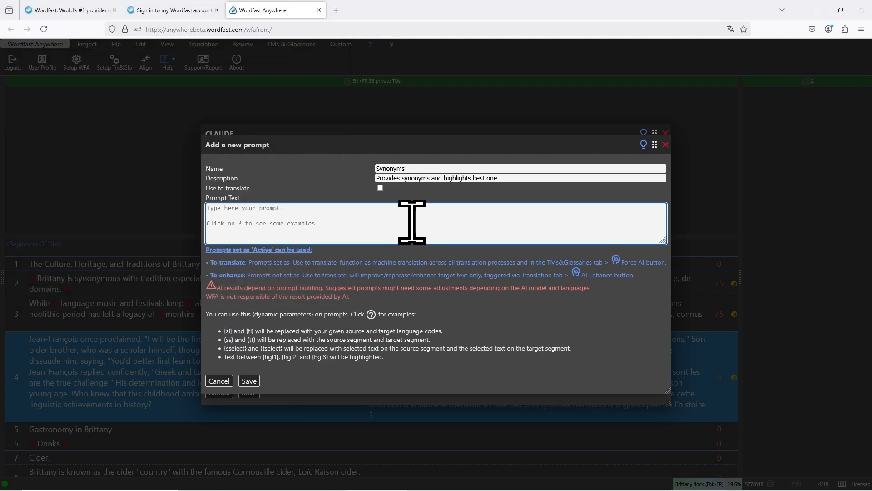
key("ctrl+v")
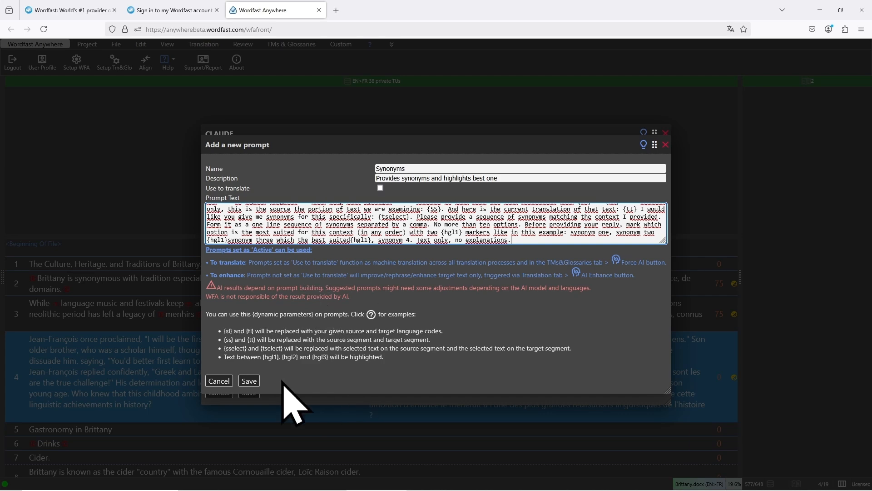
left_click(249, 381)
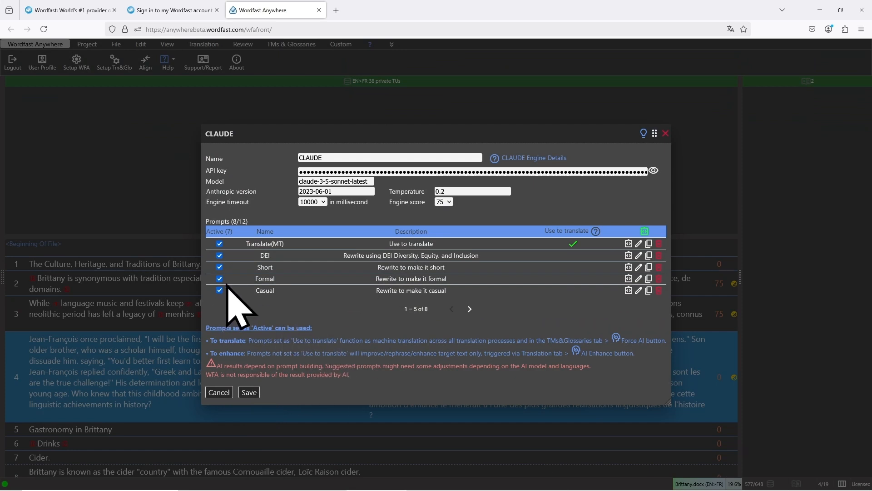
Deactivate the DEI, Short, Formal and Casual prompts of the CLAUDE engine
left_click(220, 255)
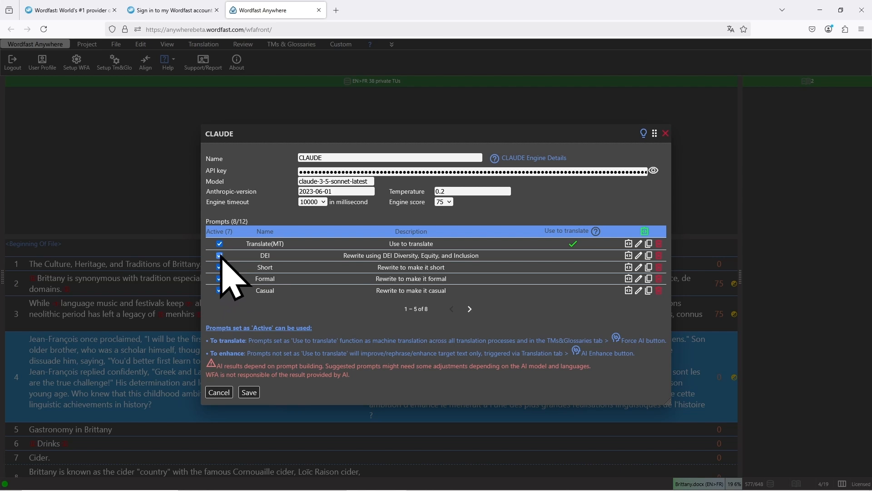
left_click(220, 267)
left_click(220, 278)
left_click(220, 289)
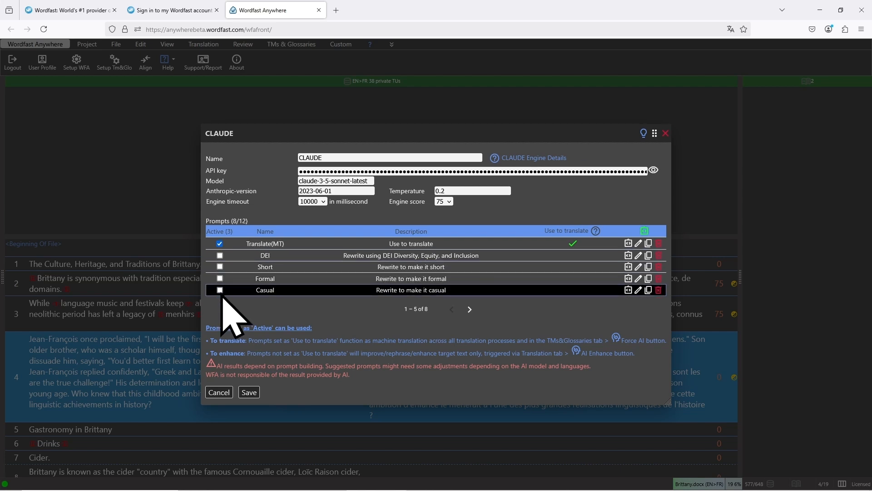
Deactivate the Grammar-Spelling and Vocabulary prompts of the CLAUDE engine and activate the Synonyms prompt
left_click(469, 309)
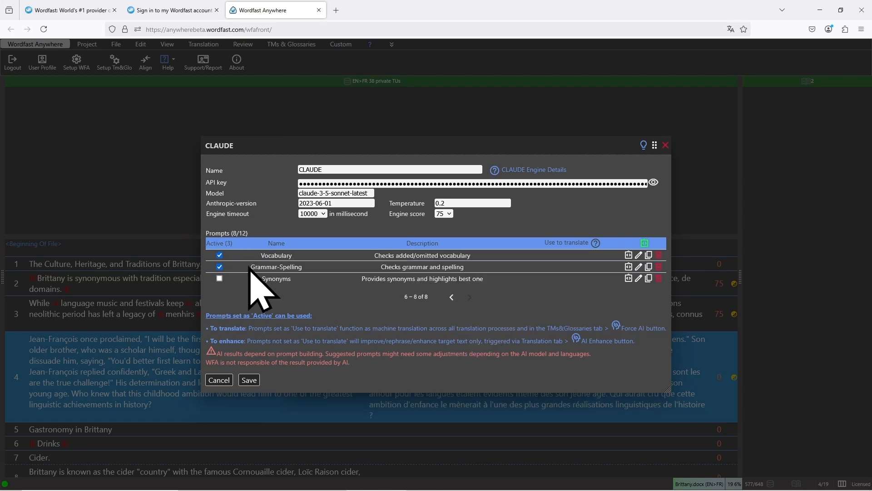
left_click(219, 267)
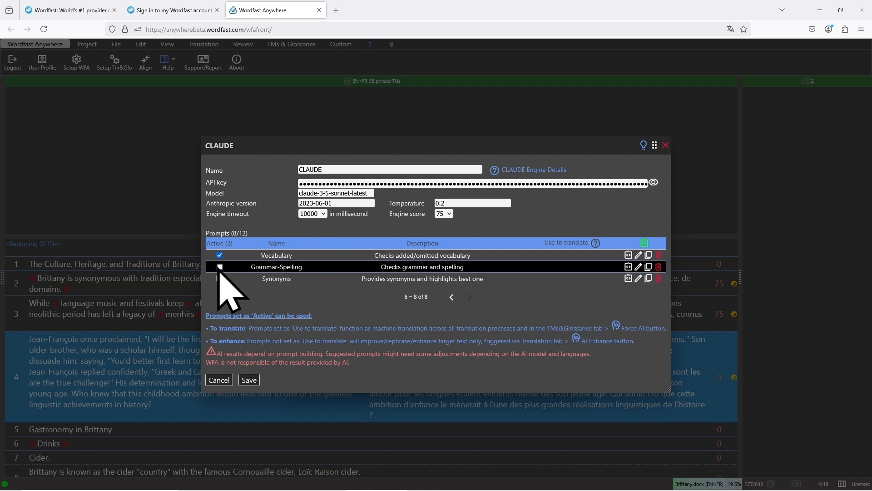
left_click(220, 255)
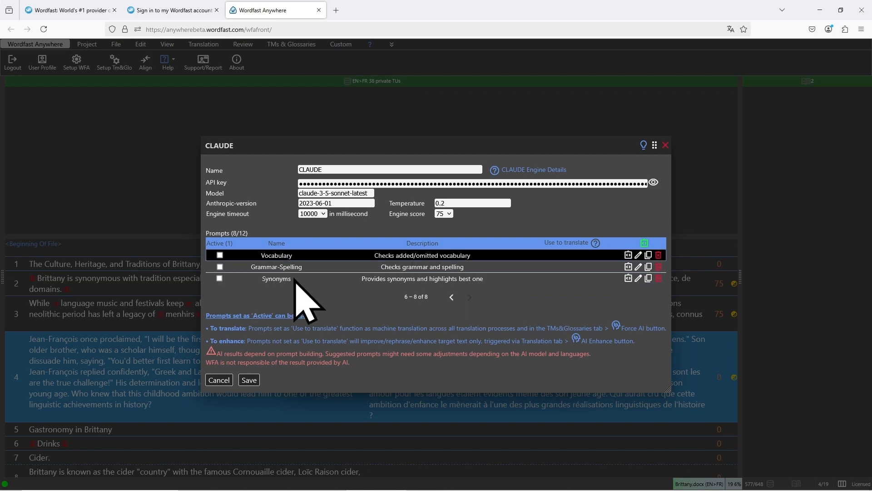
left_click(220, 278)
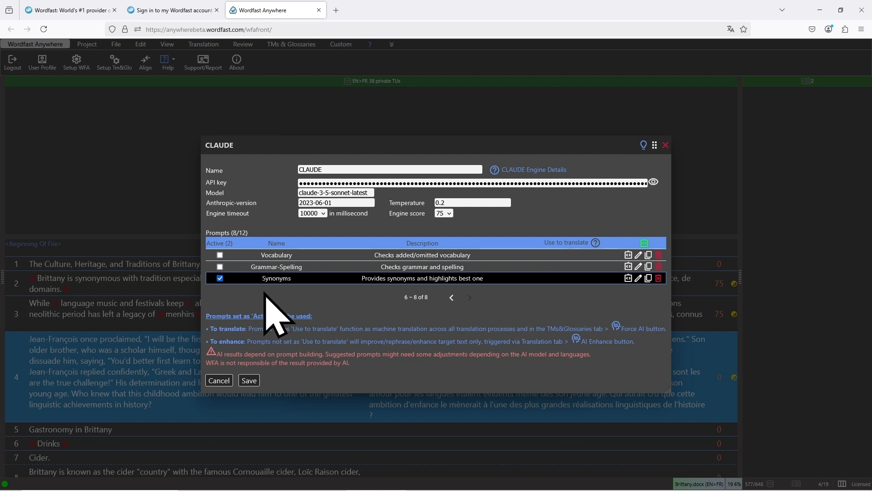
Save the CLAUDE engine's prompt changes, set CLAUDE as an active AI engine and save the settings
left_click(451, 297)
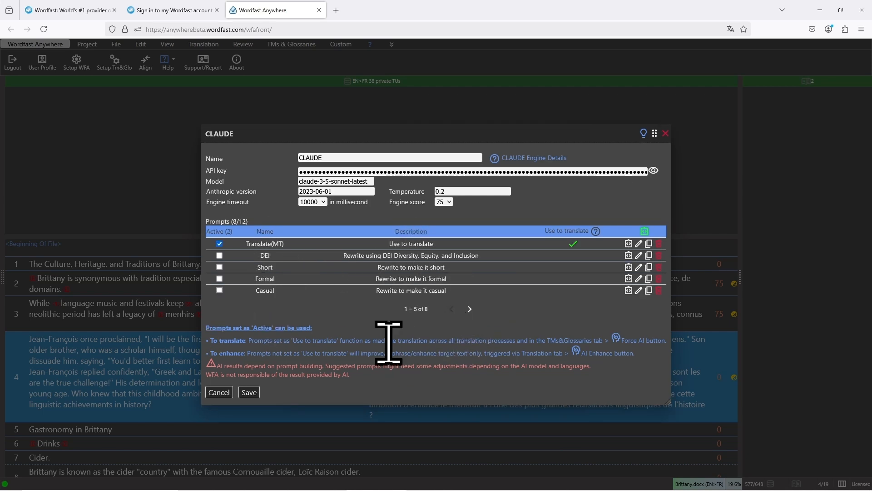
left_click(249, 394)
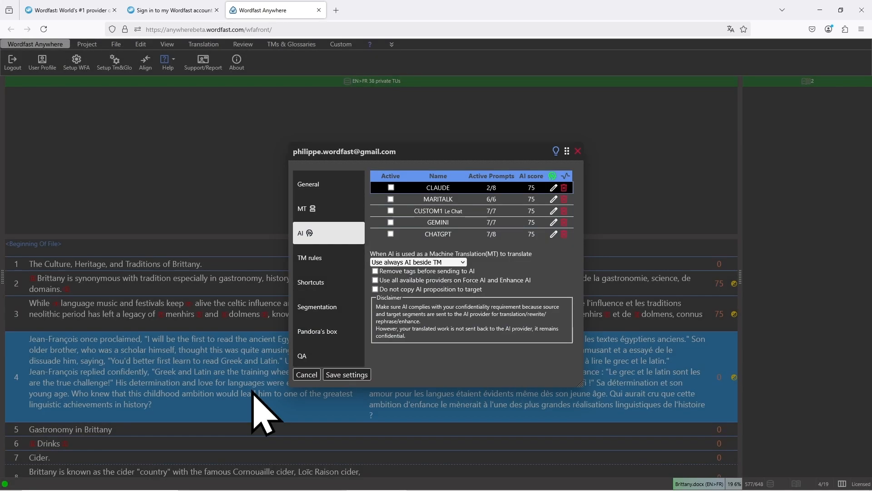
left_click(390, 188)
left_click(359, 375)
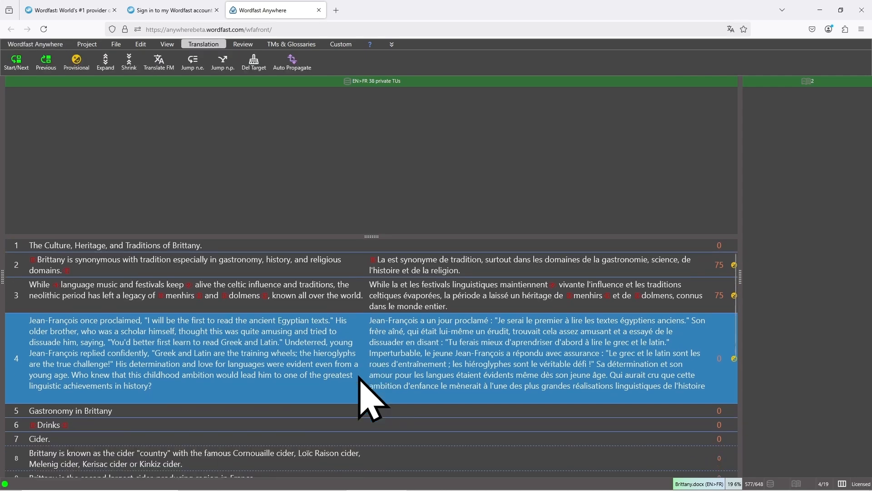
Open the EN>FR file "Welcome to this Wordfast Anywhere free training.docx", shrink the TM results area and run AI Enhance on "organisera" in segment 8
left_click(42, 44)
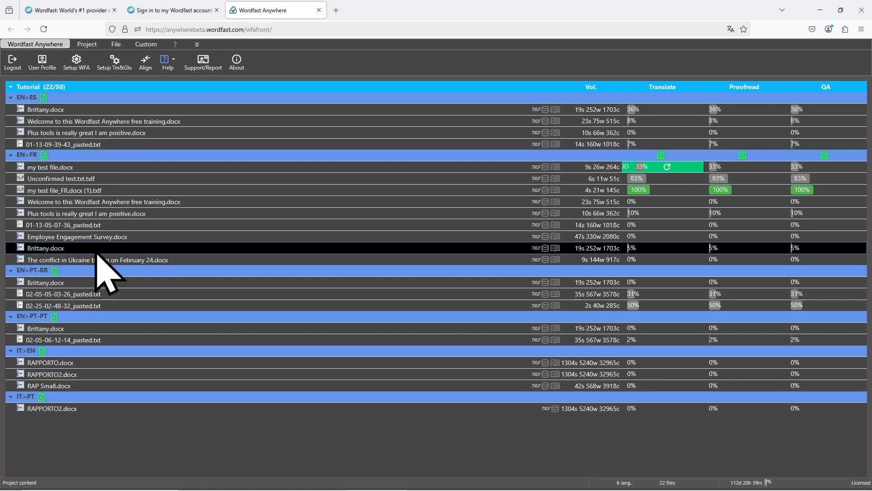
double_click(112, 202)
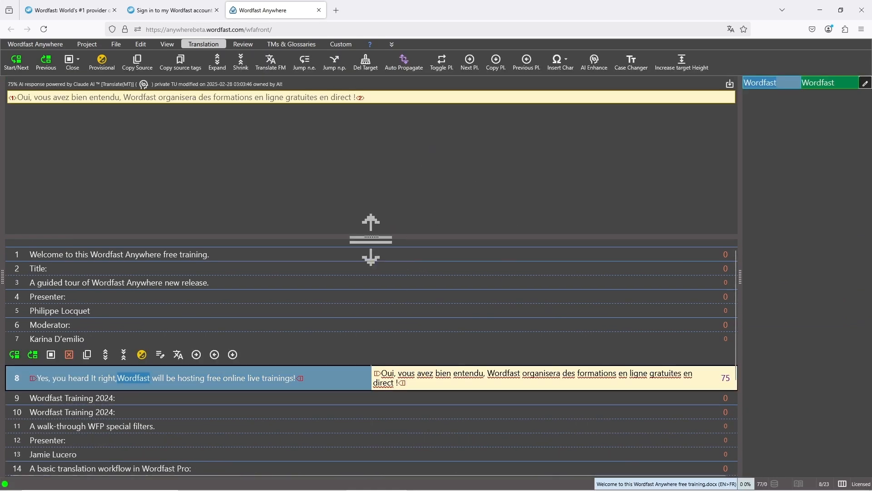
left_click_drag(371, 237, 350, 129)
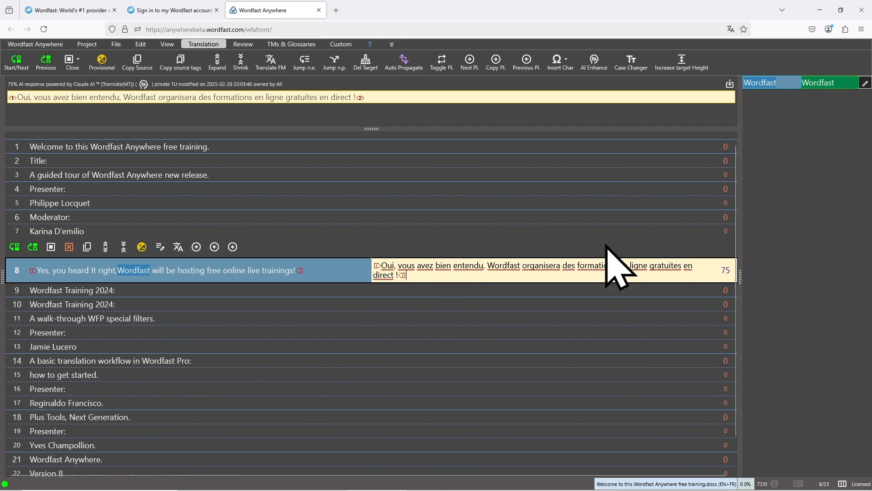
double_click(547, 266)
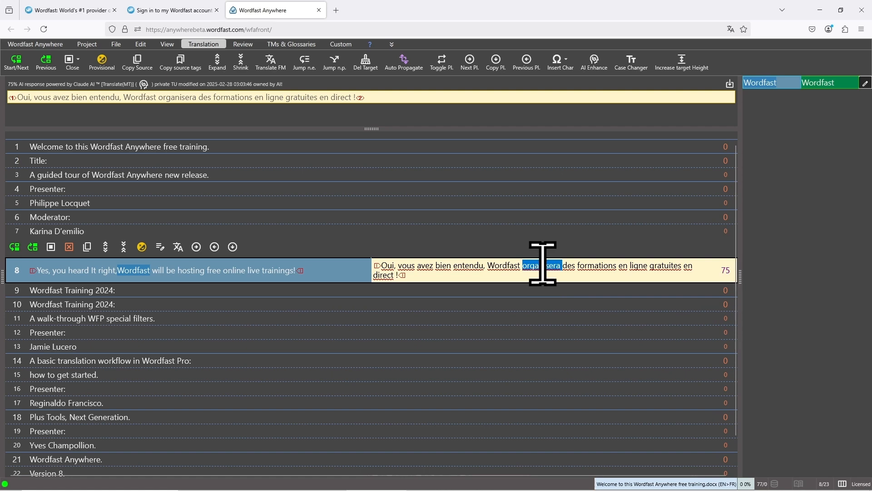
left_click(593, 68)
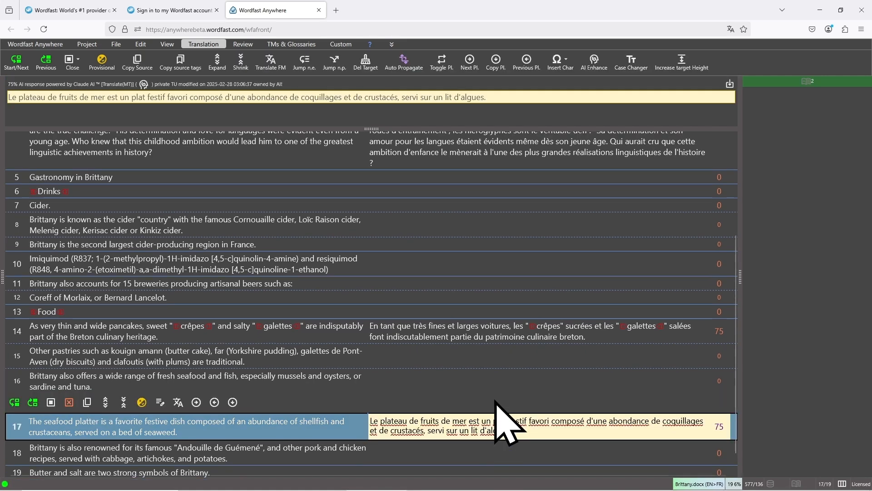
Run AI Enhance with the Short prompt several times on segment 2 of Brittany.docx, and close the segment without saving
scroll(487, 312, "down", 1)
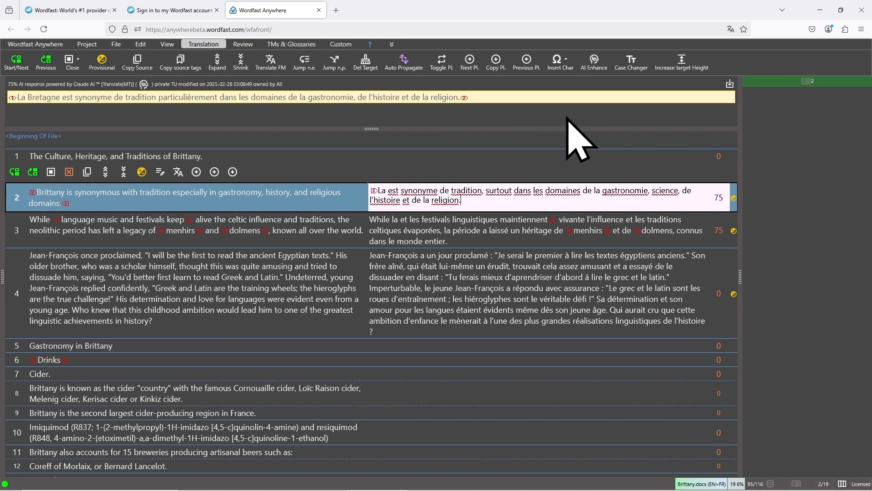
left_click(594, 66)
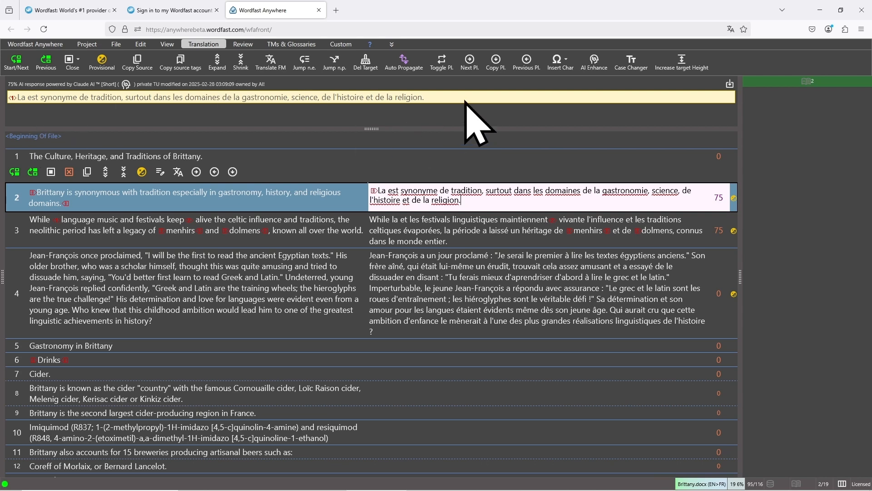
left_click(594, 62)
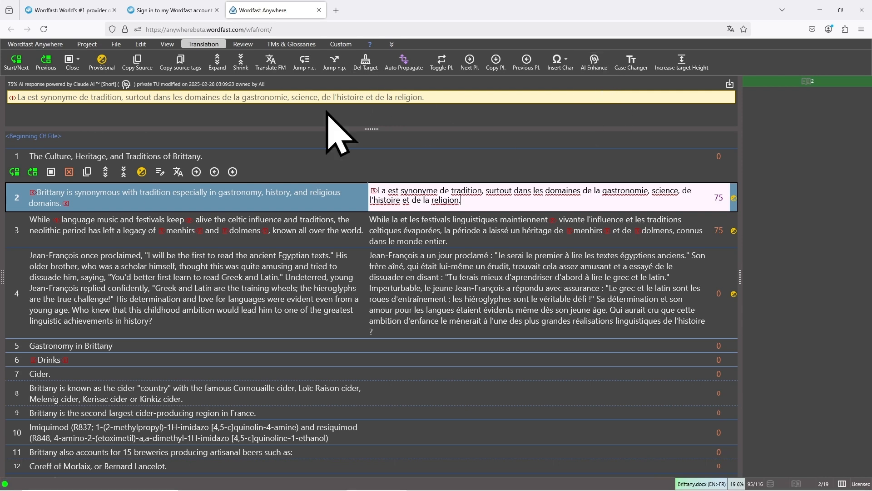
left_click(597, 67)
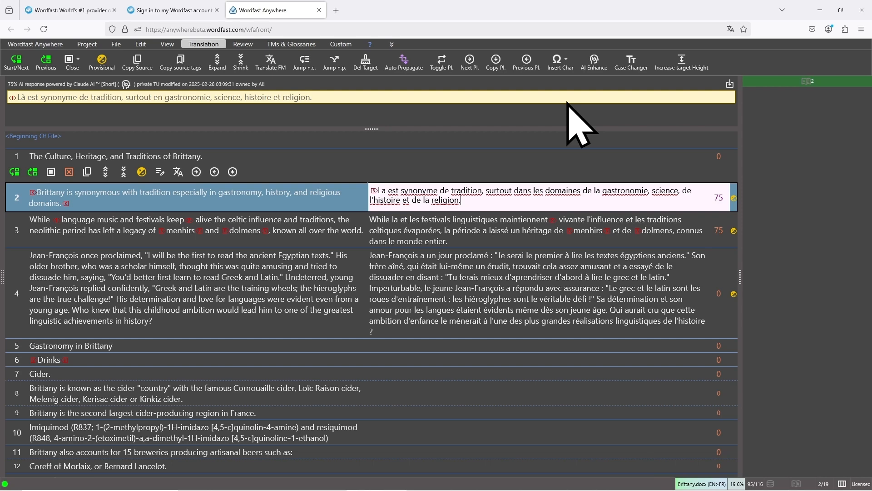
left_click(70, 172)
Open the CLAUDE engine in the AI setup, read its engine details on configuration and dynamic parameters, and close it
left_click(51, 45)
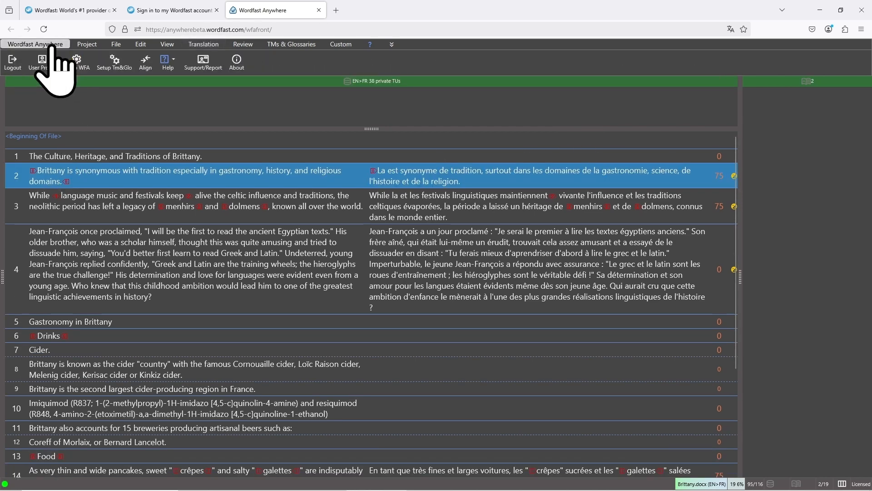
left_click(77, 62)
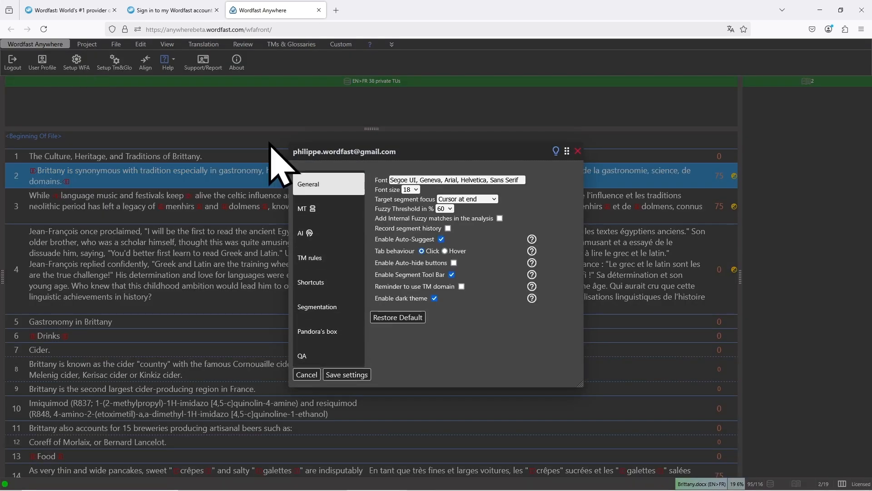
left_click(332, 237)
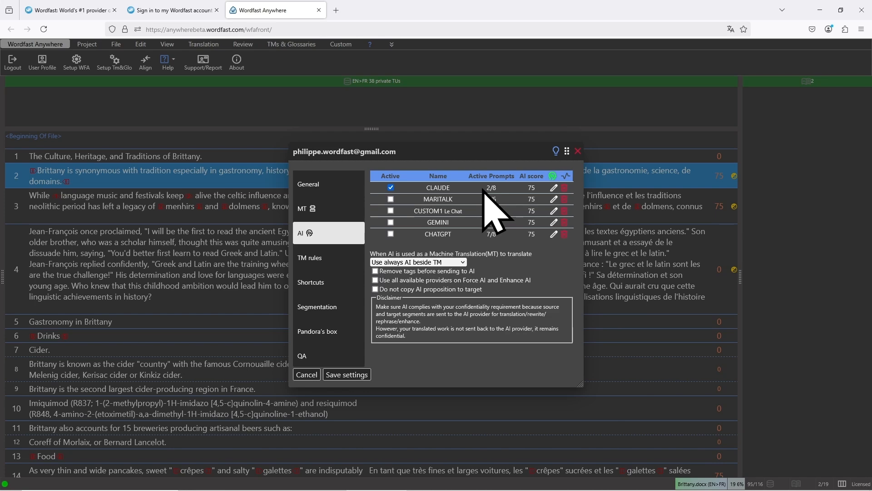
left_click(555, 188)
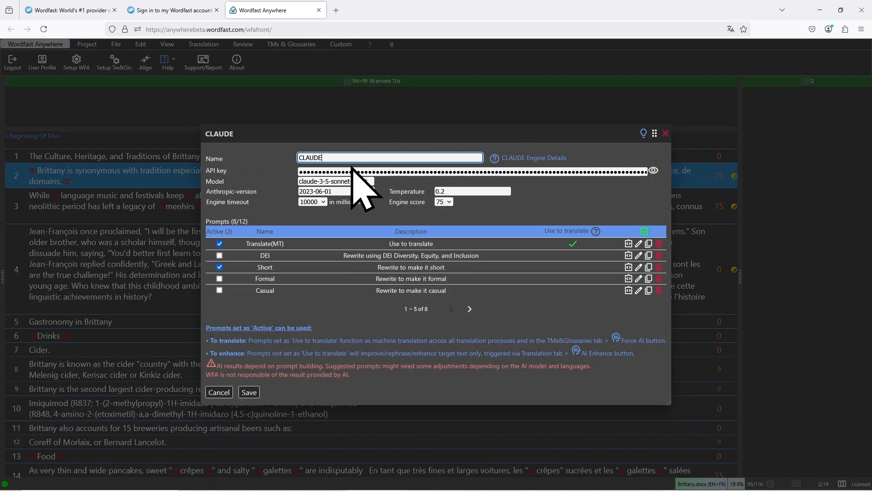
left_click(528, 168)
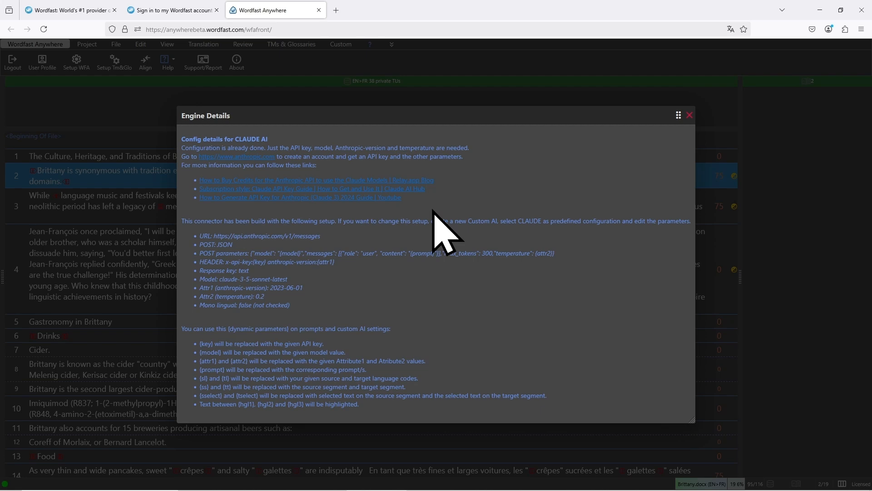
left_click(689, 115)
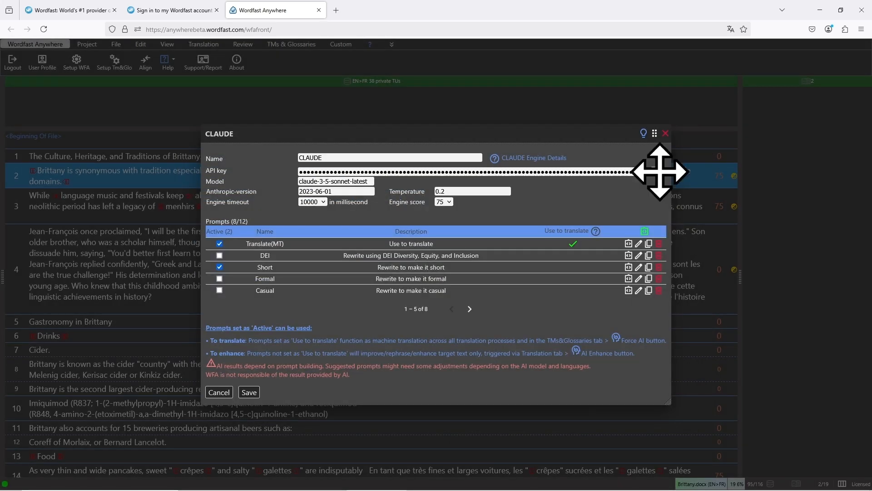
left_click(666, 132)
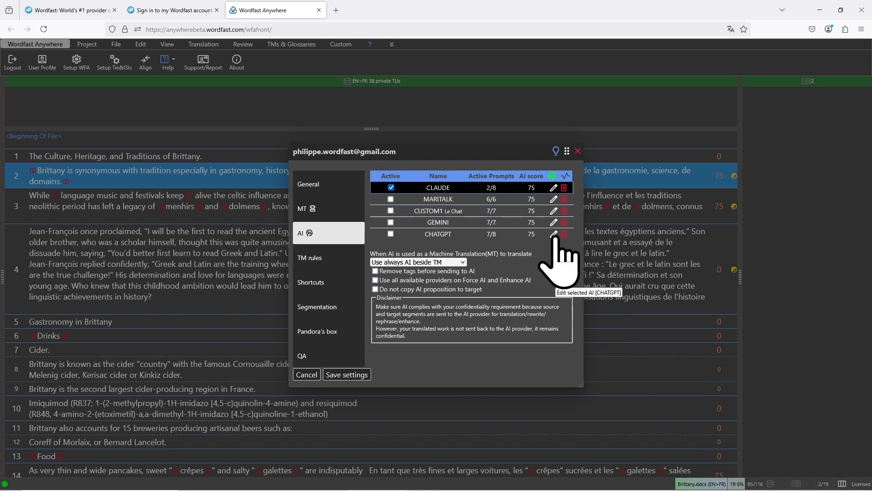
Review the AI providers offered for a new engine and close the dialog without adding one
left_click(553, 176)
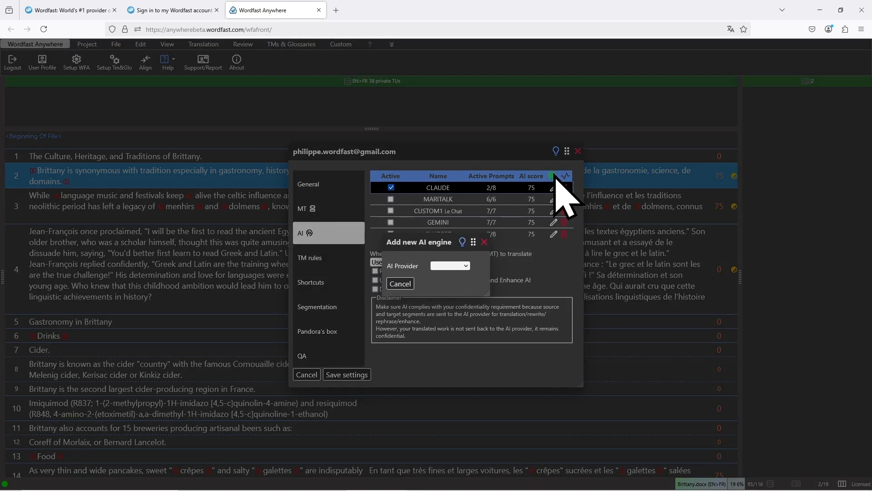
left_click(460, 267)
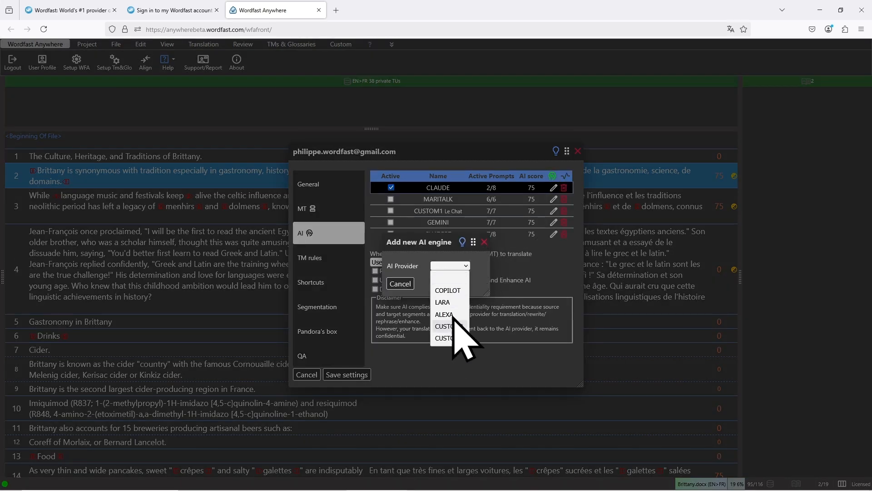
left_click(544, 261)
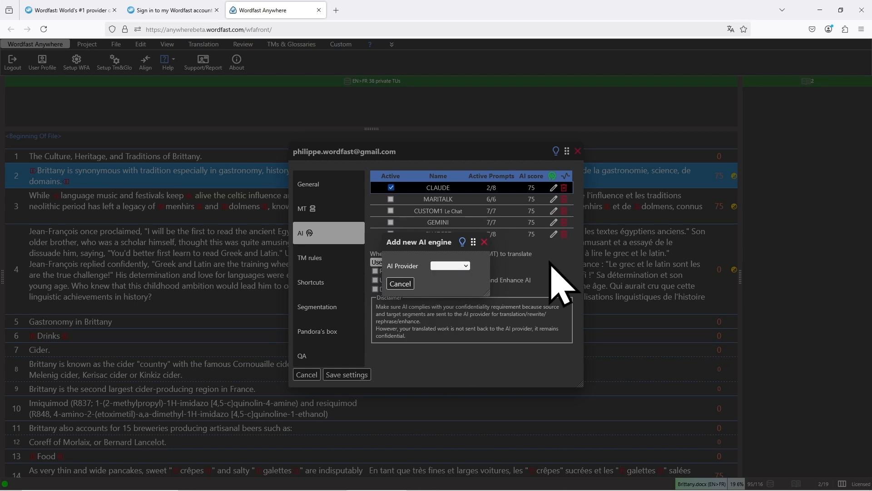
left_click(484, 241)
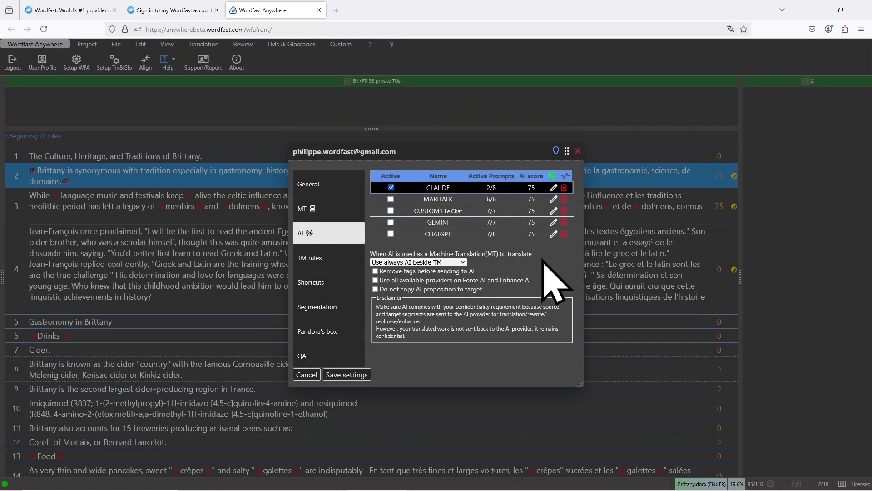
Open the GEMINI engine, read its engine details for the API key and model setup, and close it
left_click(554, 222)
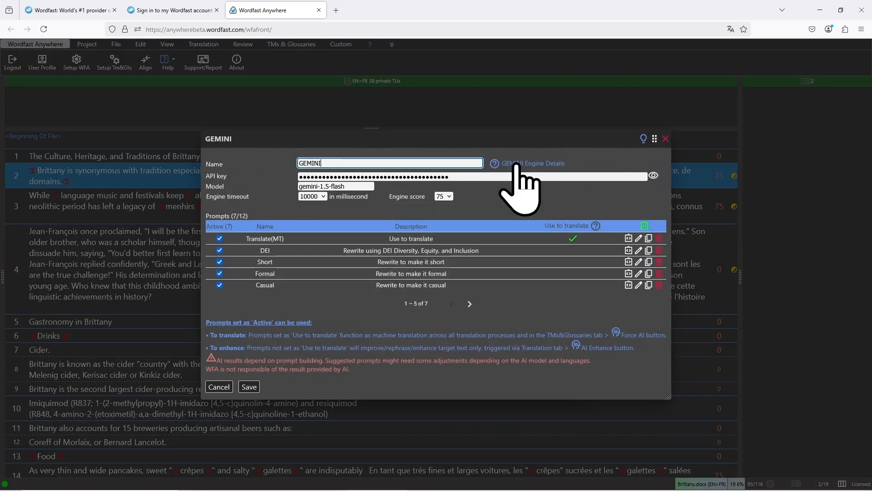
left_click(522, 165)
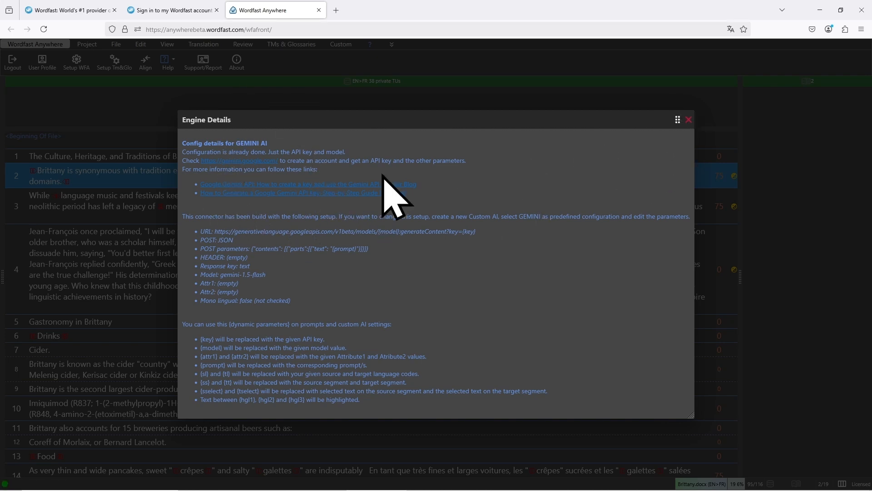
left_click(689, 120)
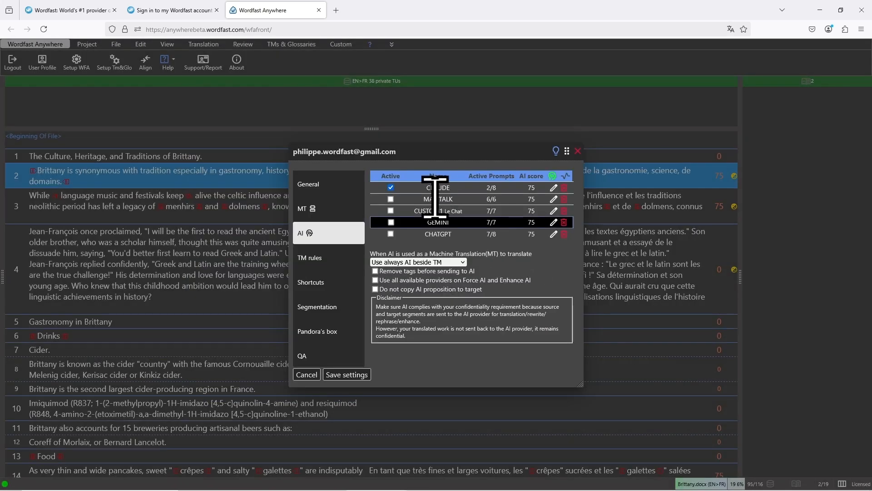
Open the MARITALK engine, examine its Mono lingual and AI Language settings, and close it without changes
left_click(455, 200)
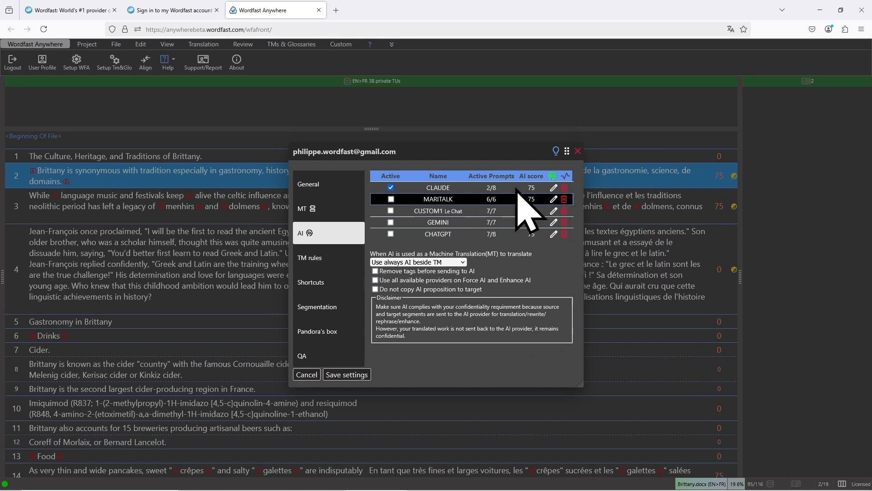
left_click(554, 200)
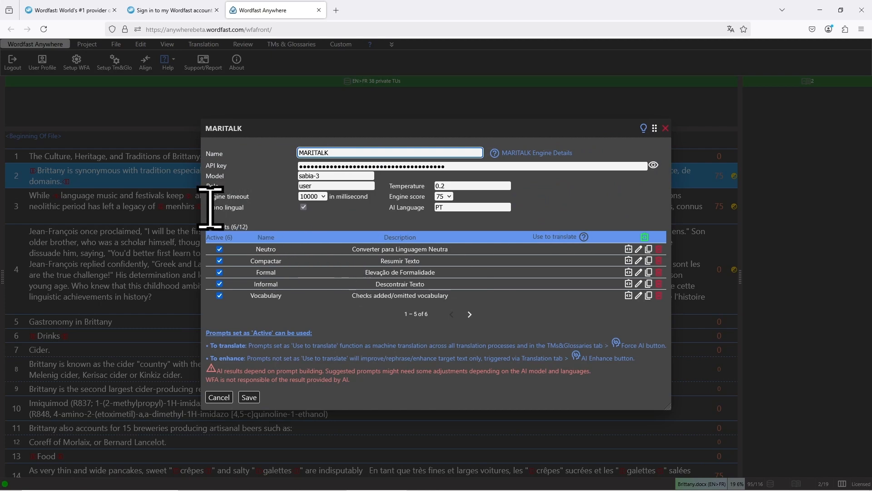
left_click_drag(210, 206, 307, 208)
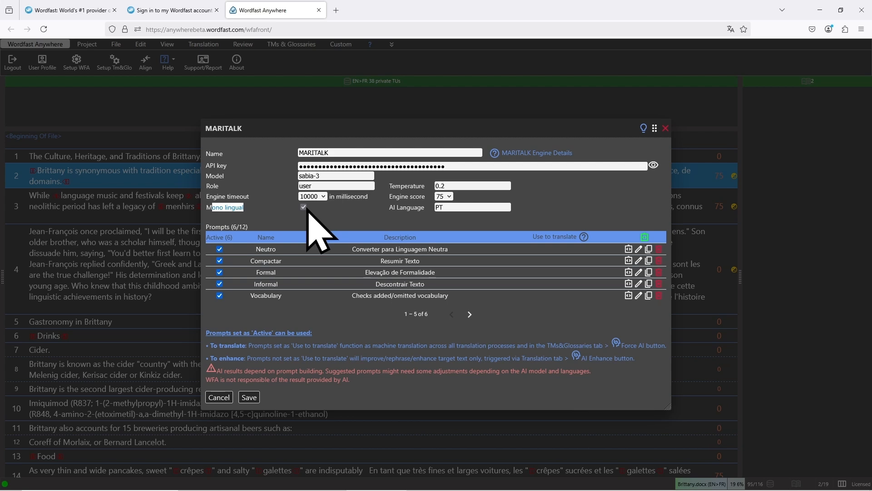
left_click(331, 217)
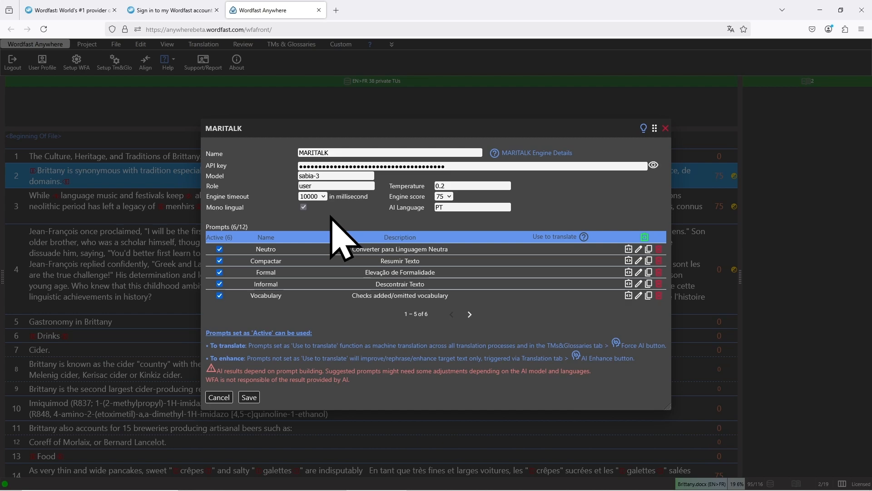
left_click(666, 128)
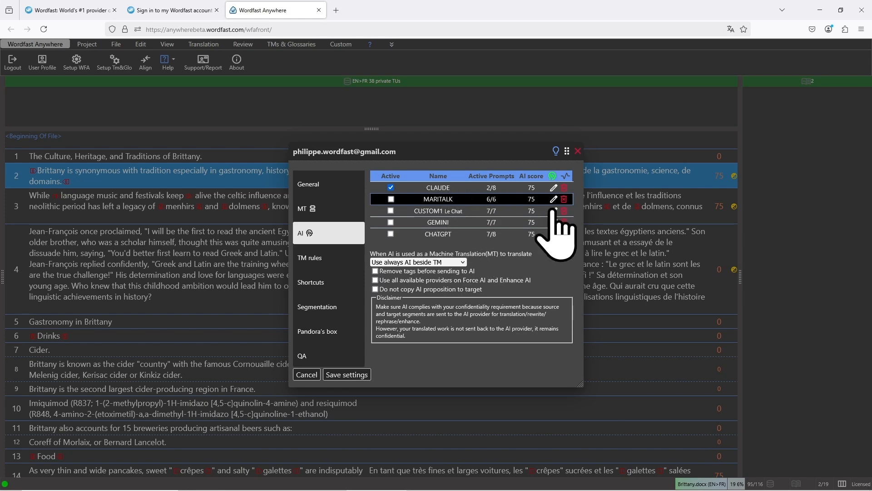
Examine the custom Le Chat engine's URL, POST parameters, header and prompts, and close the setup without saving
left_click(553, 210)
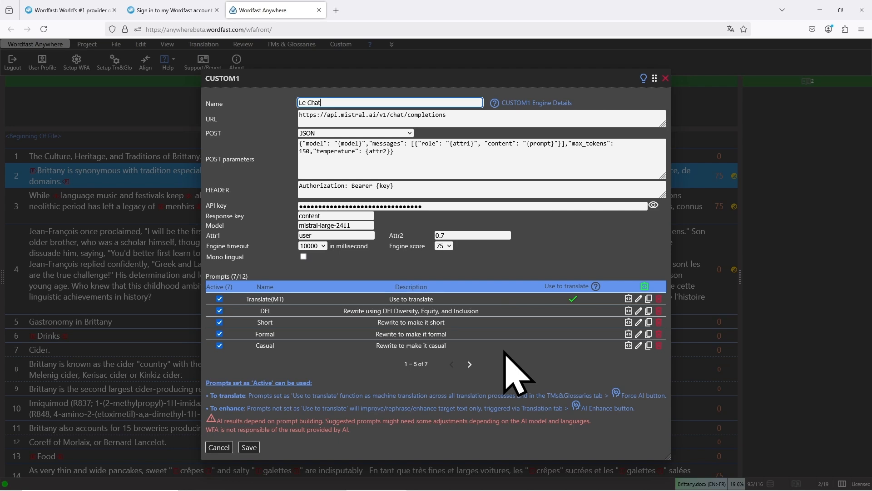
left_click(666, 78)
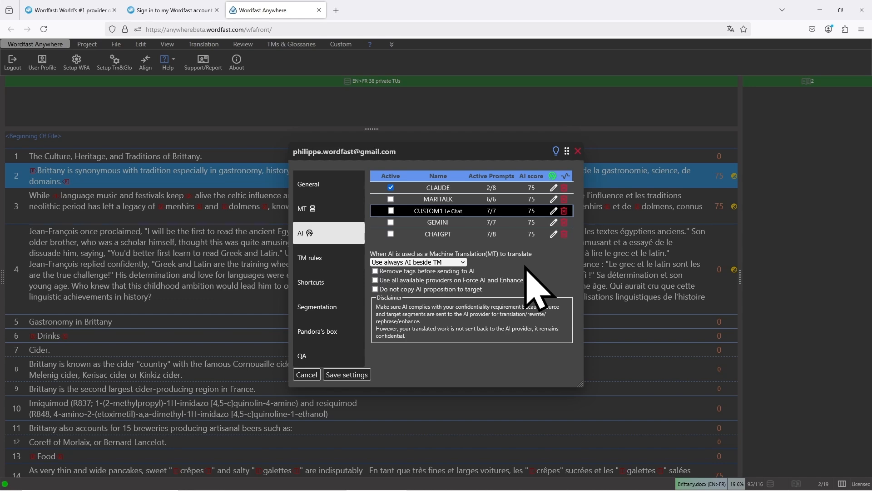
left_click(581, 153)
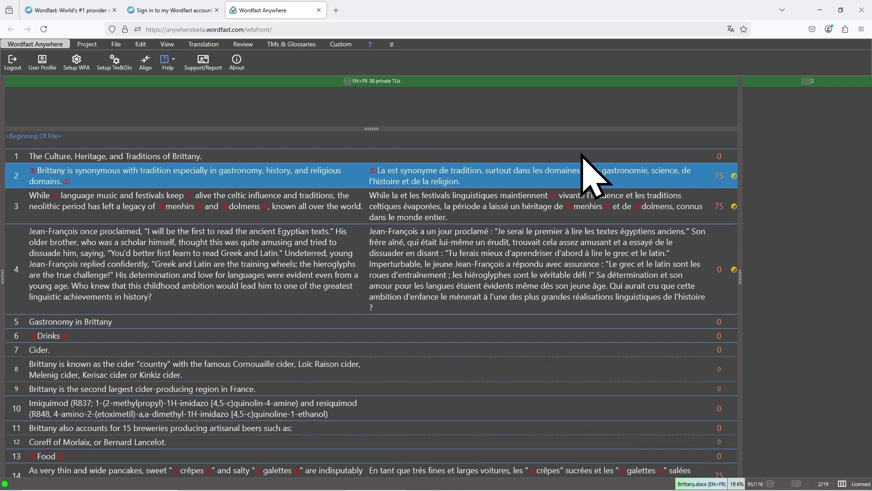